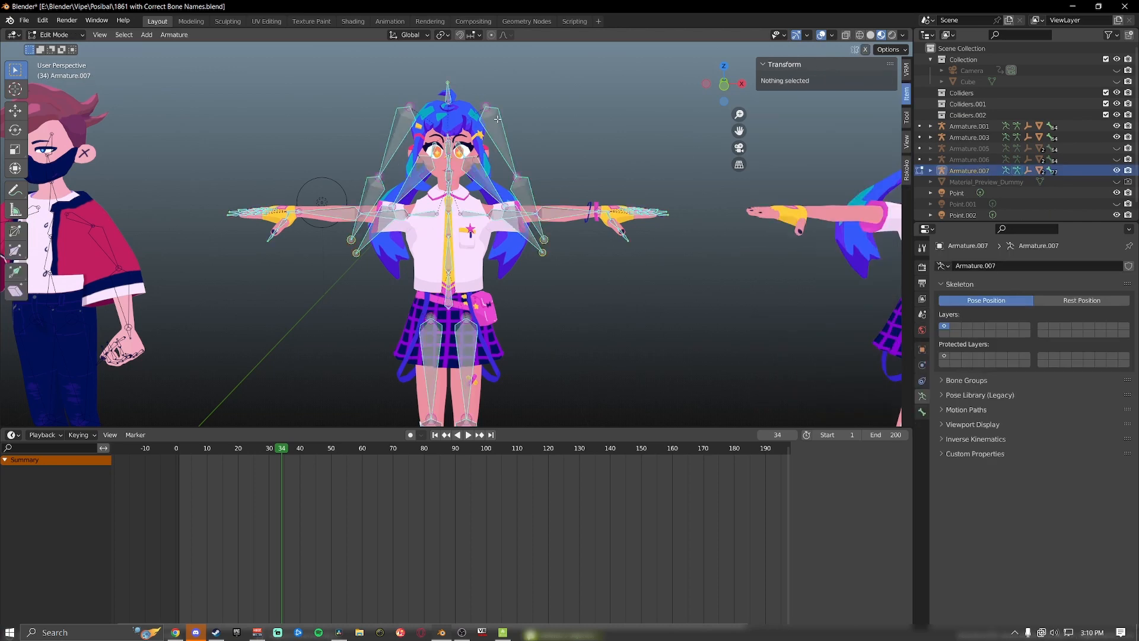
Step: Examine the hair and head bones of the blue-haired character's armature from the side and back
key(KP_7)
drag(607, 46, 161, 217)
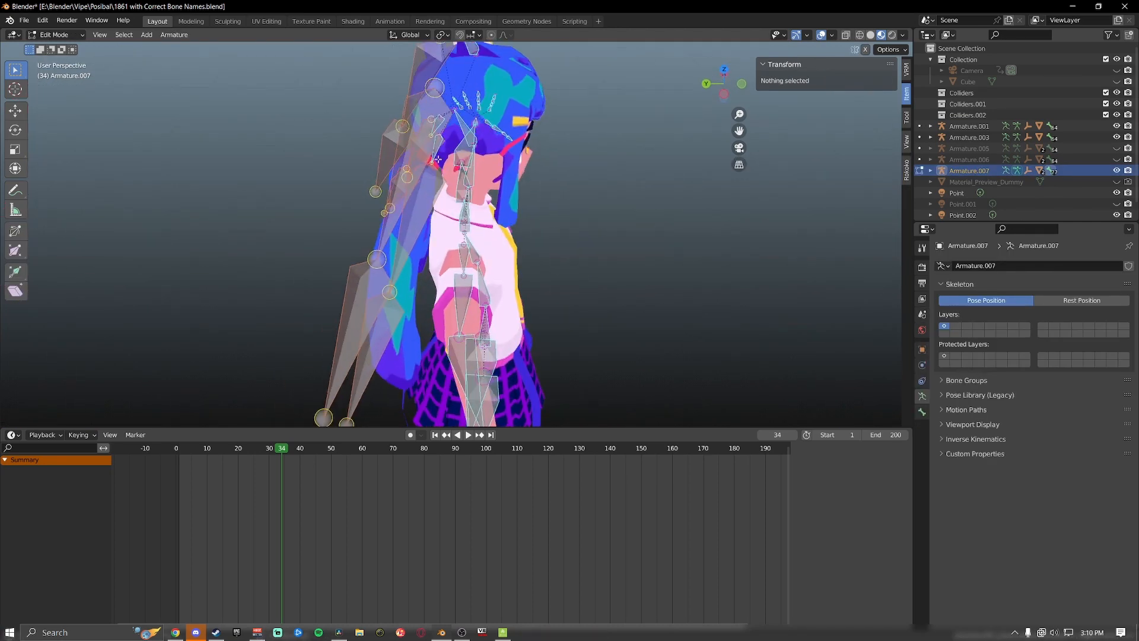
click(410, 85)
shift+click(295, 286)
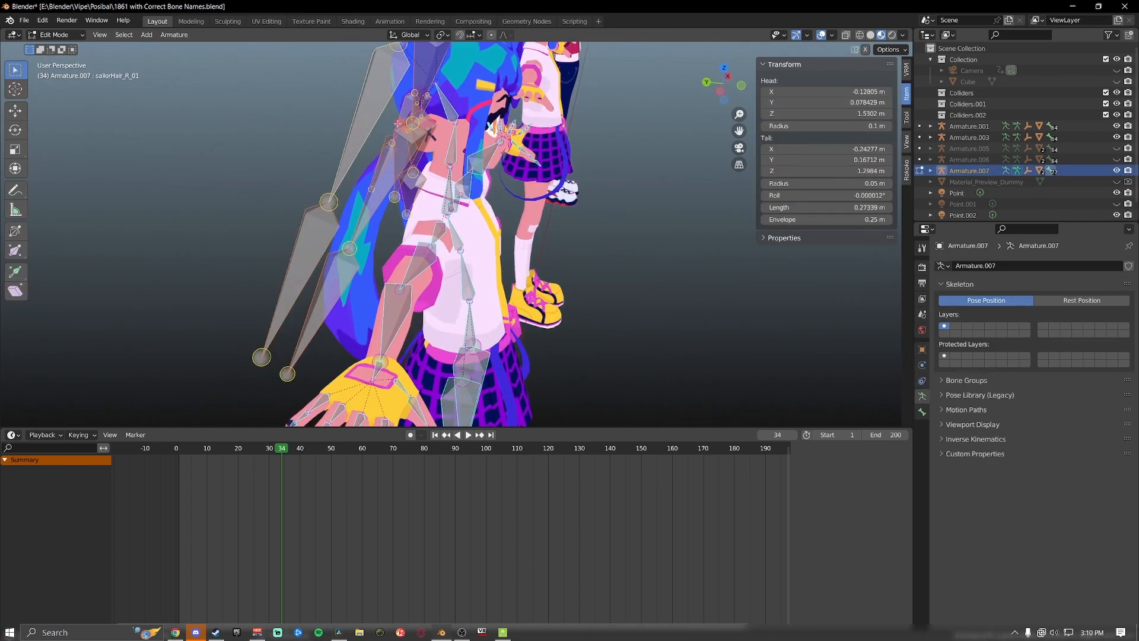
scroll(415, 237, down, 5)
mouse_move(469, 219)
middle_down()
mouse_move(534, 208)
mouse_move(475, 199)
middle_up()
shift+click(463, 131)
middle_drag(466, 141, 344, 195)
key(x)
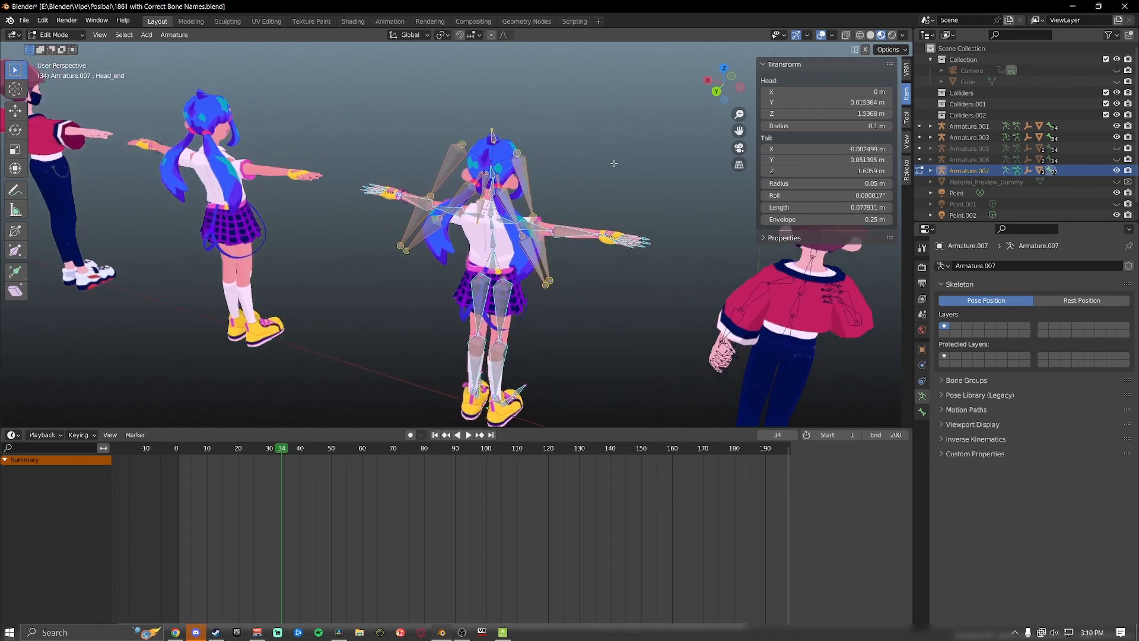
click(621, 160)
scroll(455, 234, up, 3)
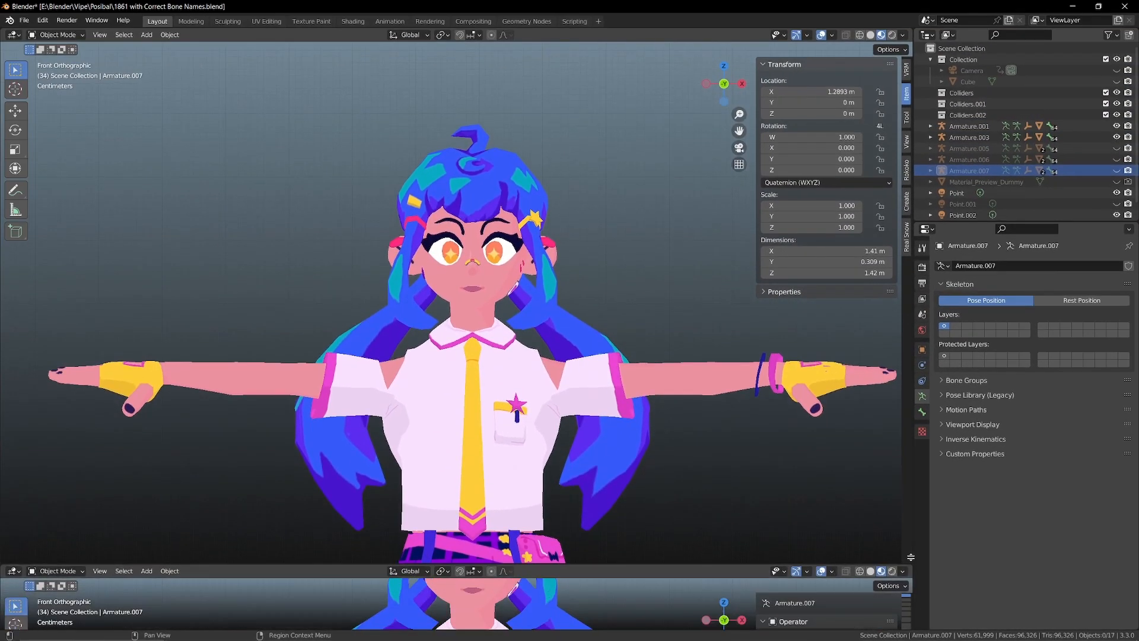
Step: Enlarge the lower area, change it to the Timeline editor and bring the playhead to frame 0
drag(911, 561, 874, 385)
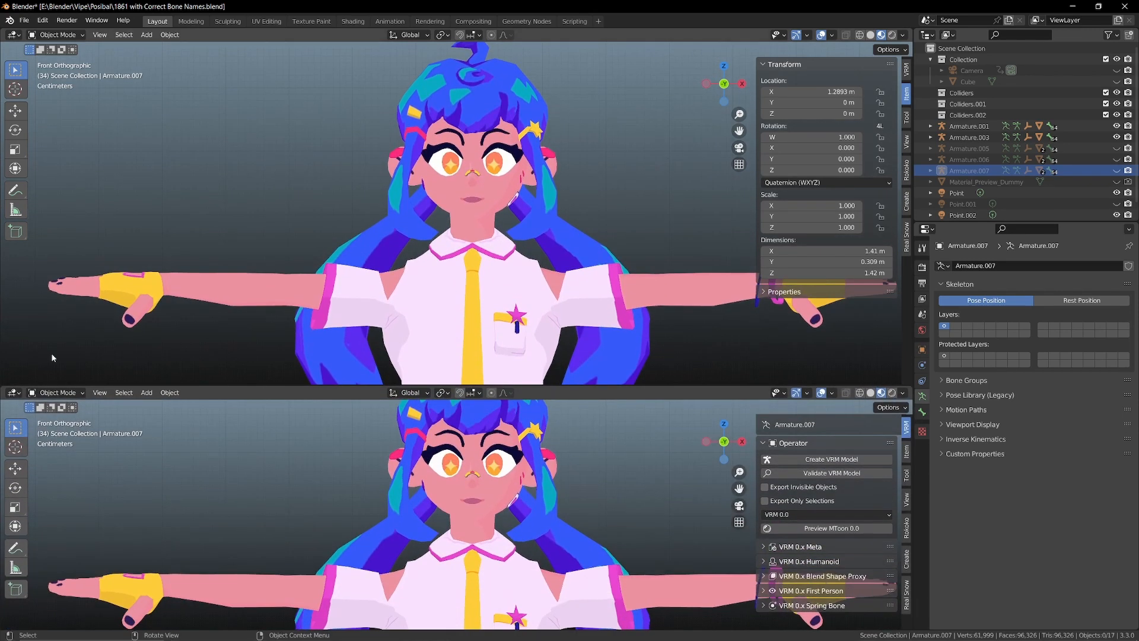
click(14, 394)
click(157, 436)
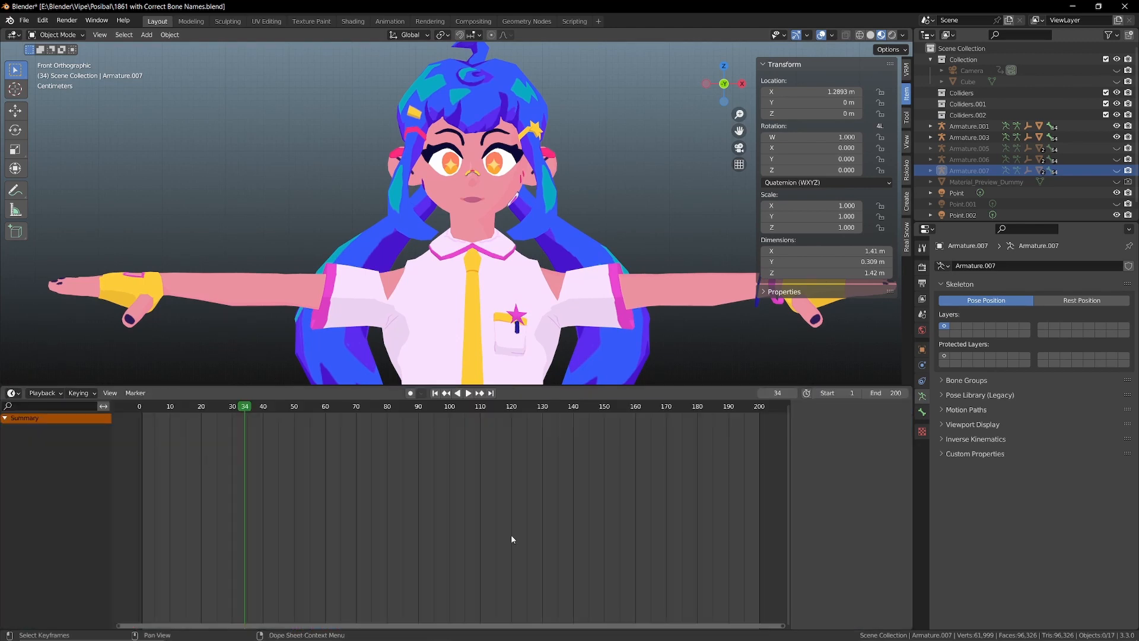
key(ctrl+shift+space)
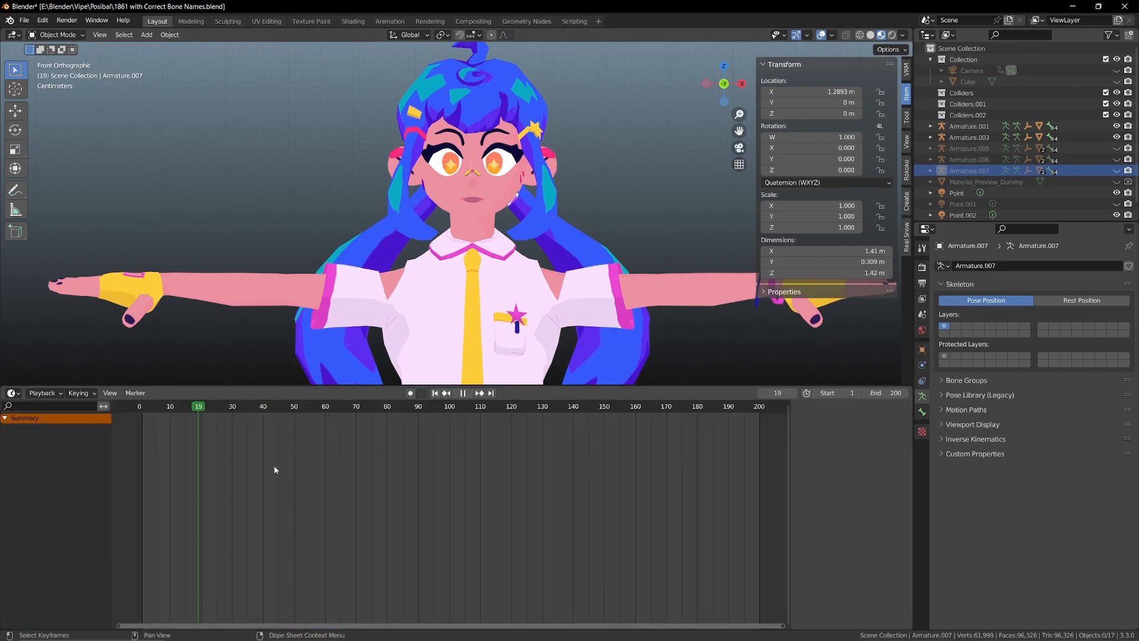
key(space)
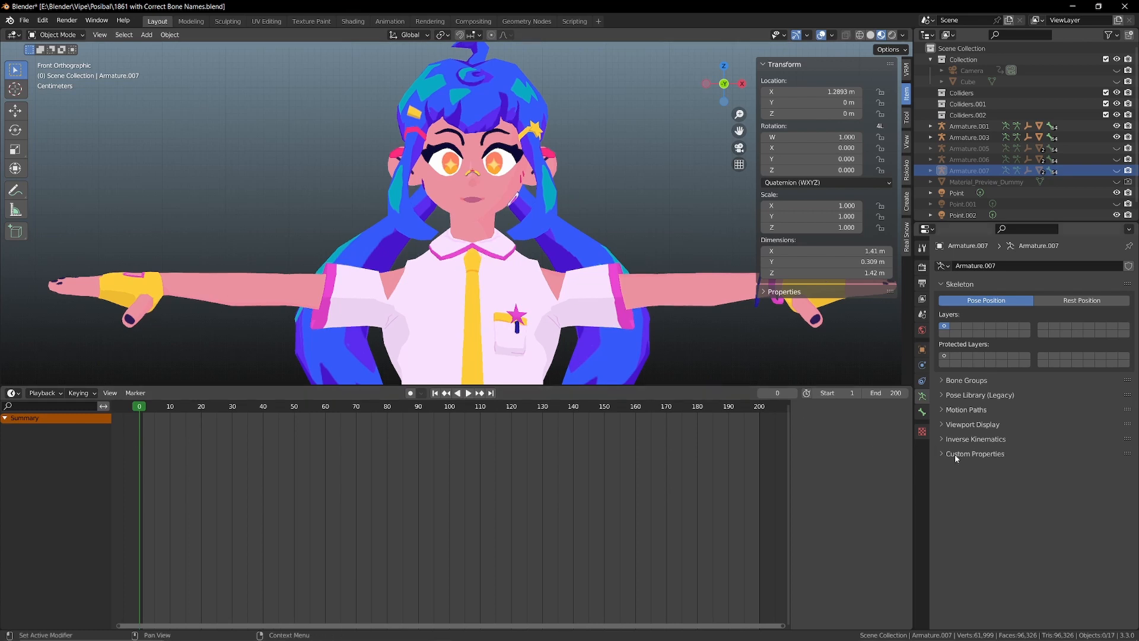
Step: Select the character's body mesh and look through its shape keys, ending with _A as the active one
click(508, 177)
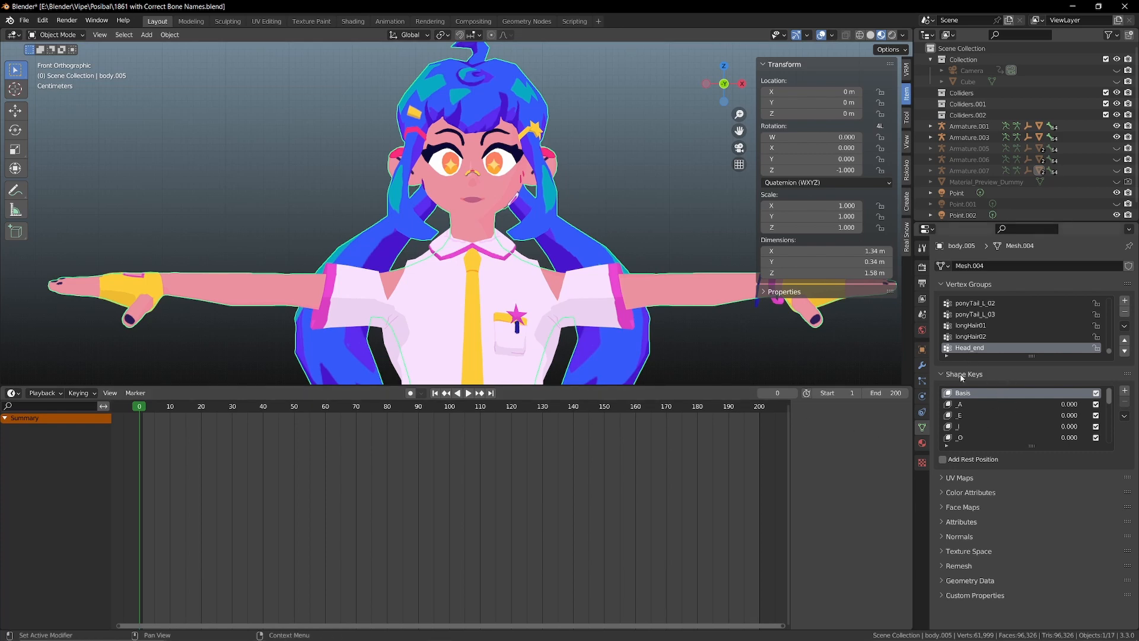
click(508, 176)
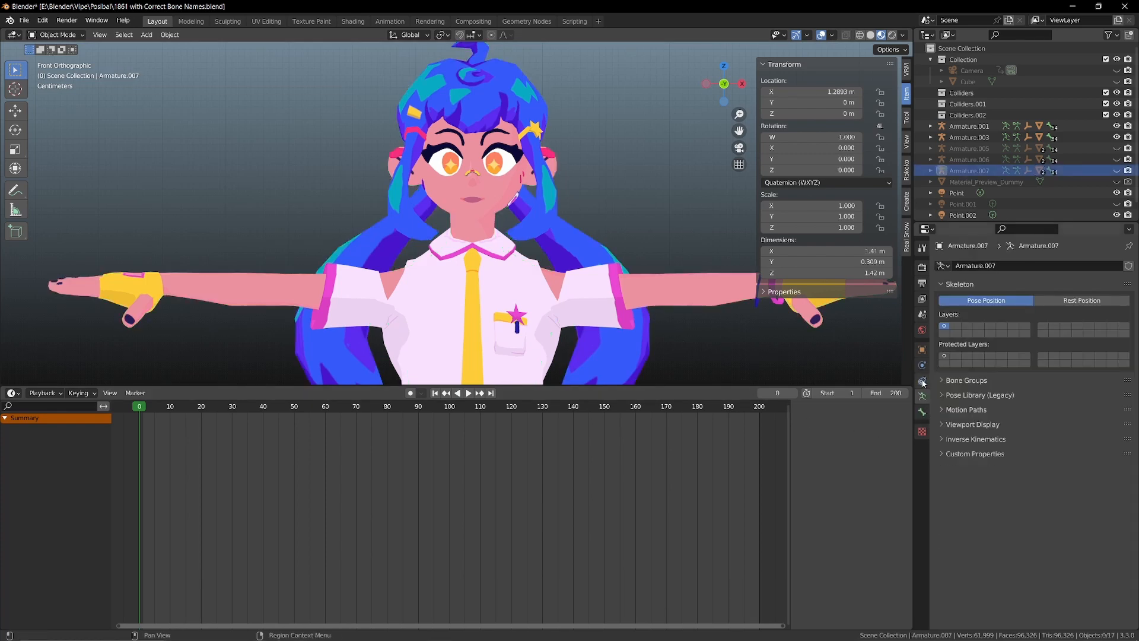
click(508, 176)
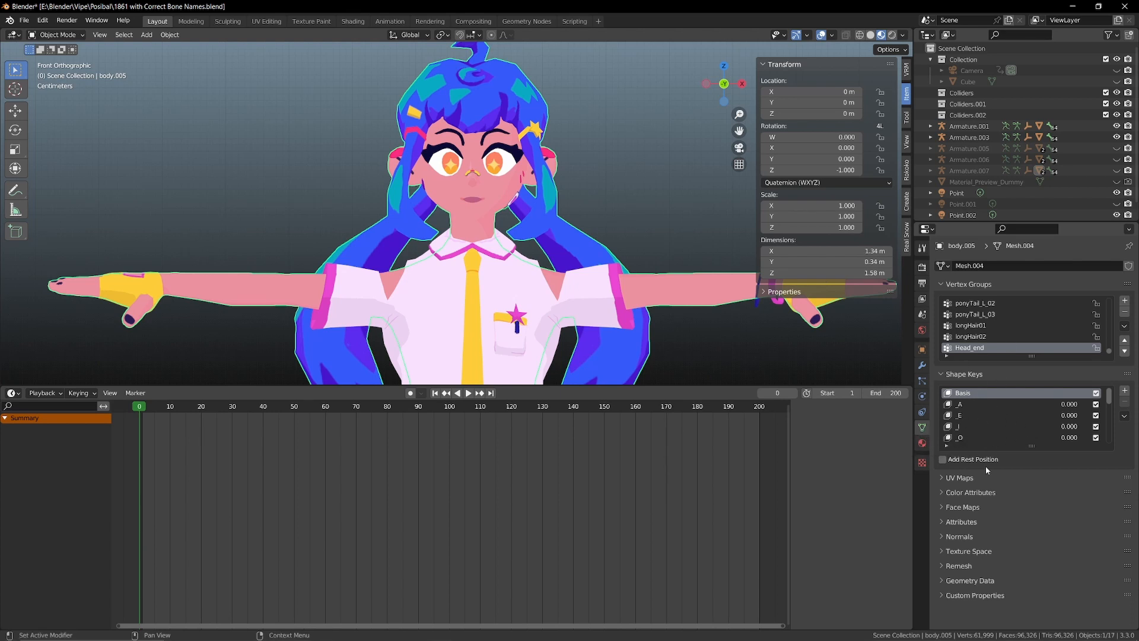
click(985, 405)
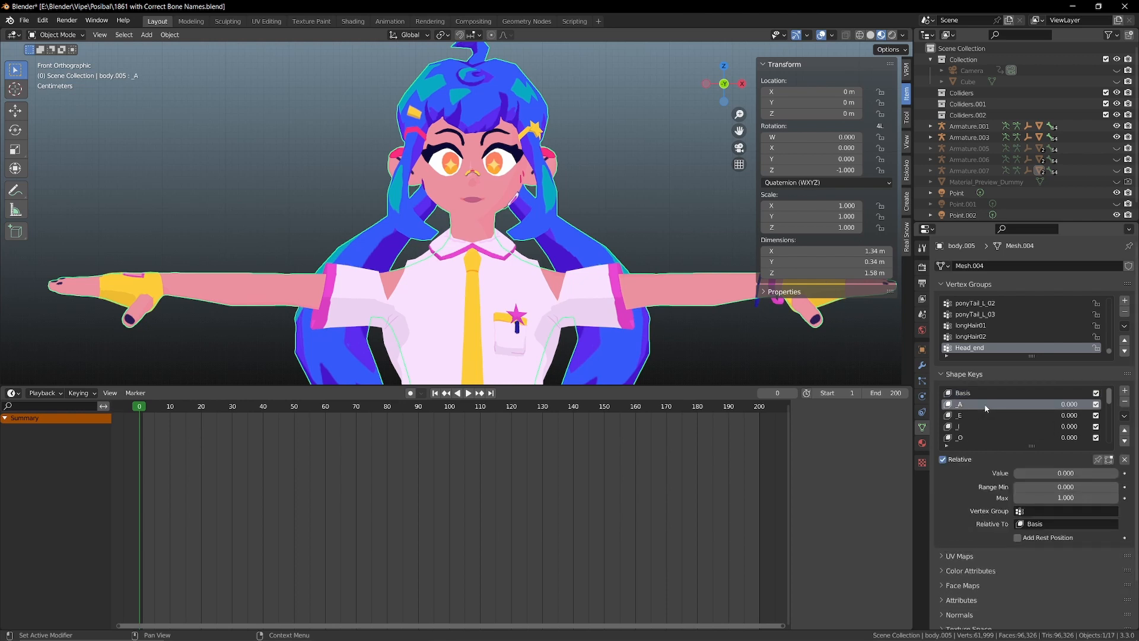
ctrl+scroll(984, 407, down, 9)
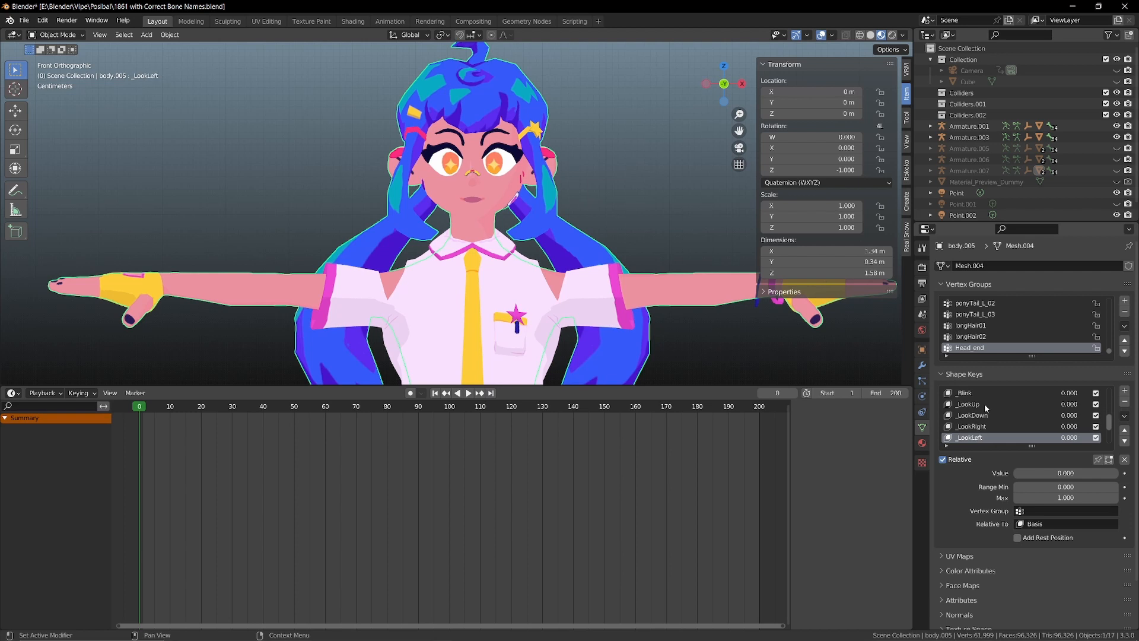
ctrl+scroll(985, 404, down, 3)
ctrl+scroll(985, 403, up, 14)
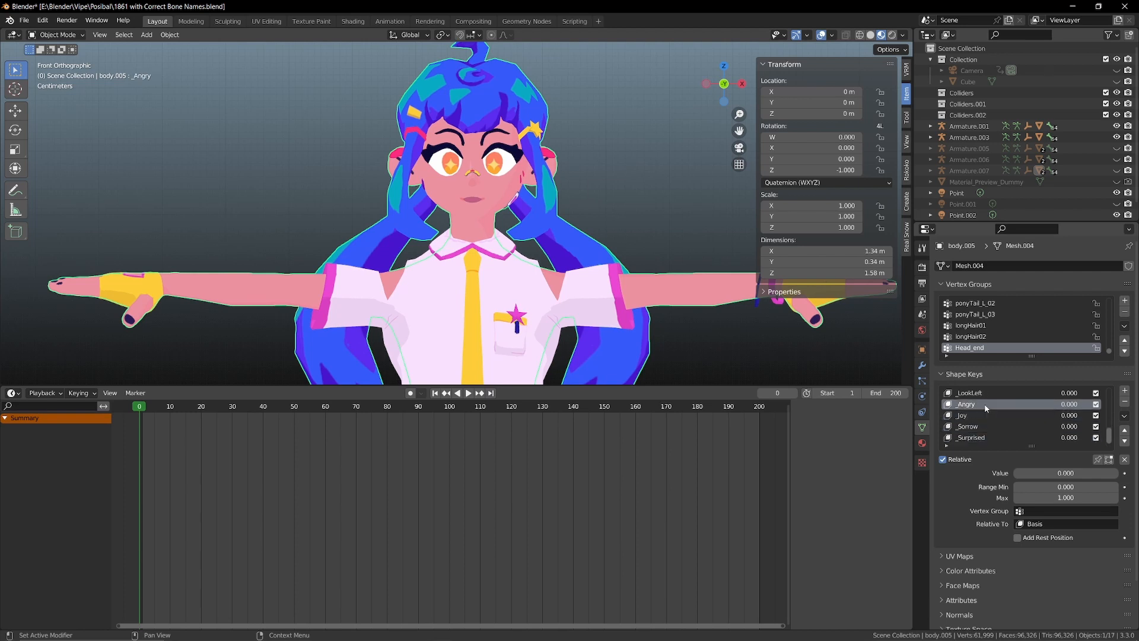
ctrl+scroll(984, 407, down, 1)
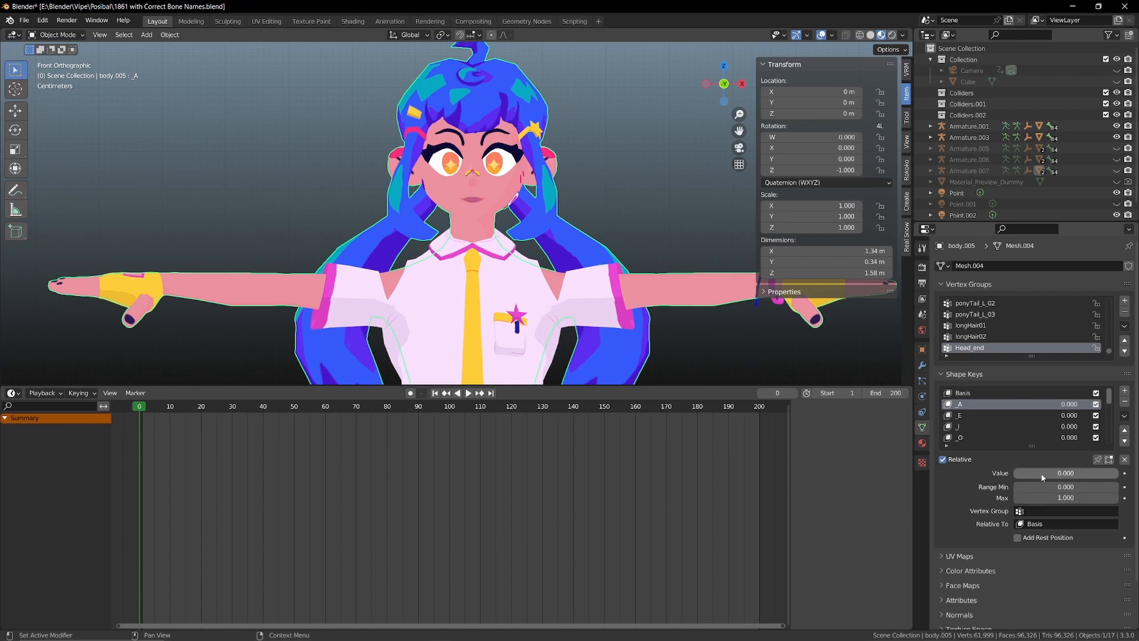
Step: Try out the _A shape key by sliding its value up to 0.916 and back to 0
mouse_move(1015, 473)
mouse_down()
mouse_move(1118, 473)
mouse_move(1001, 478)
mouse_move(1117, 473)
mouse_move(1014, 473)
mouse_up()
right_click(1117, 474)
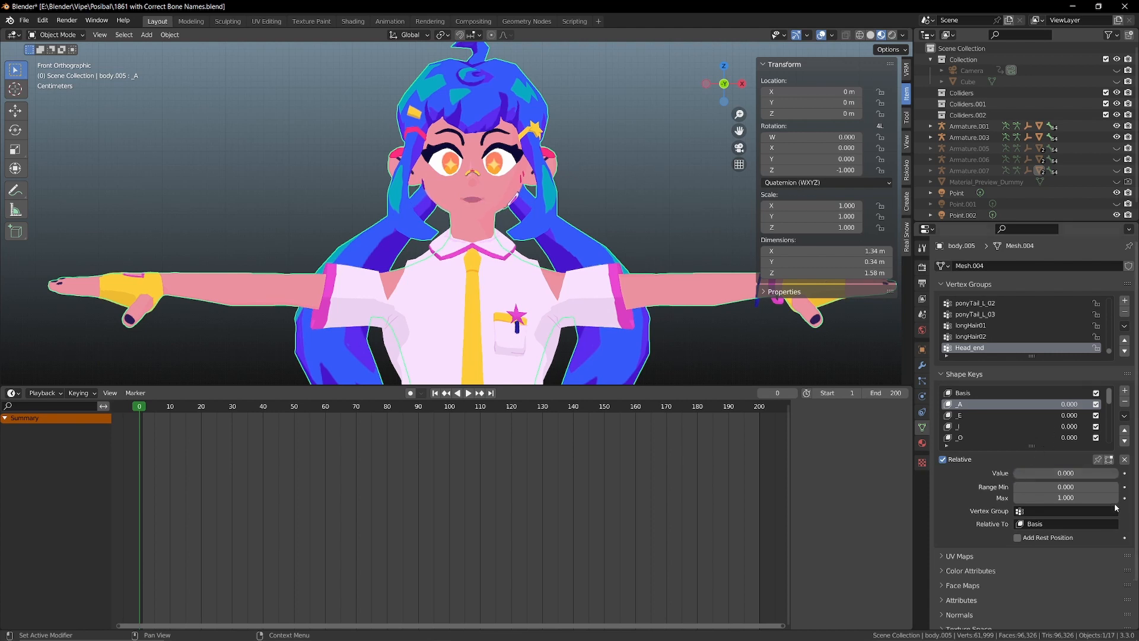
click(1125, 472)
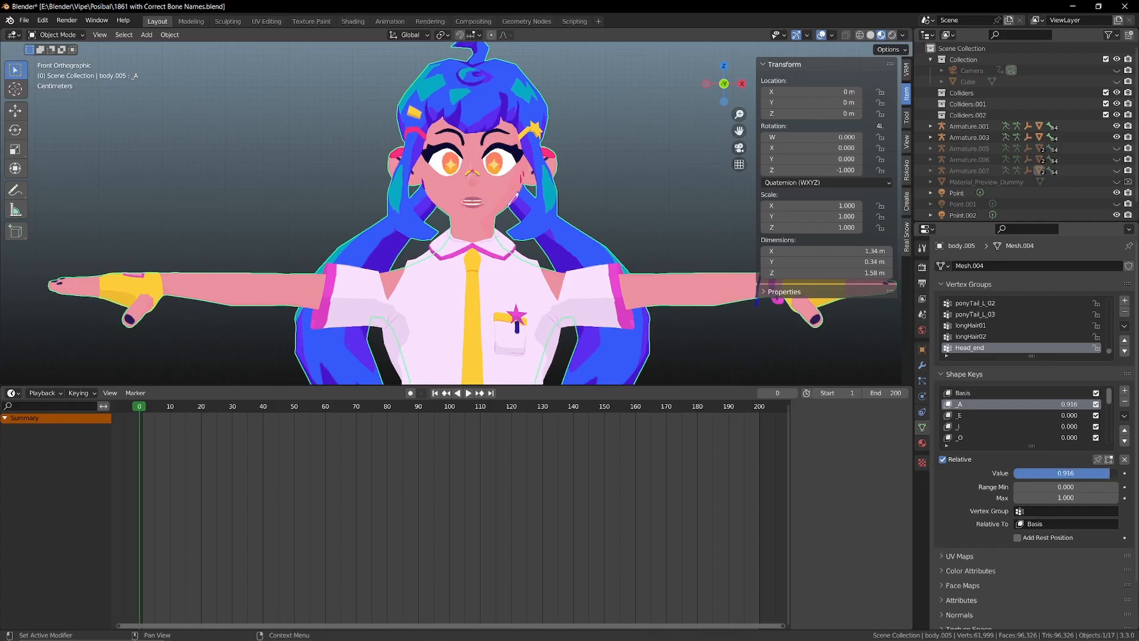
drag(1110, 473, 1012, 473)
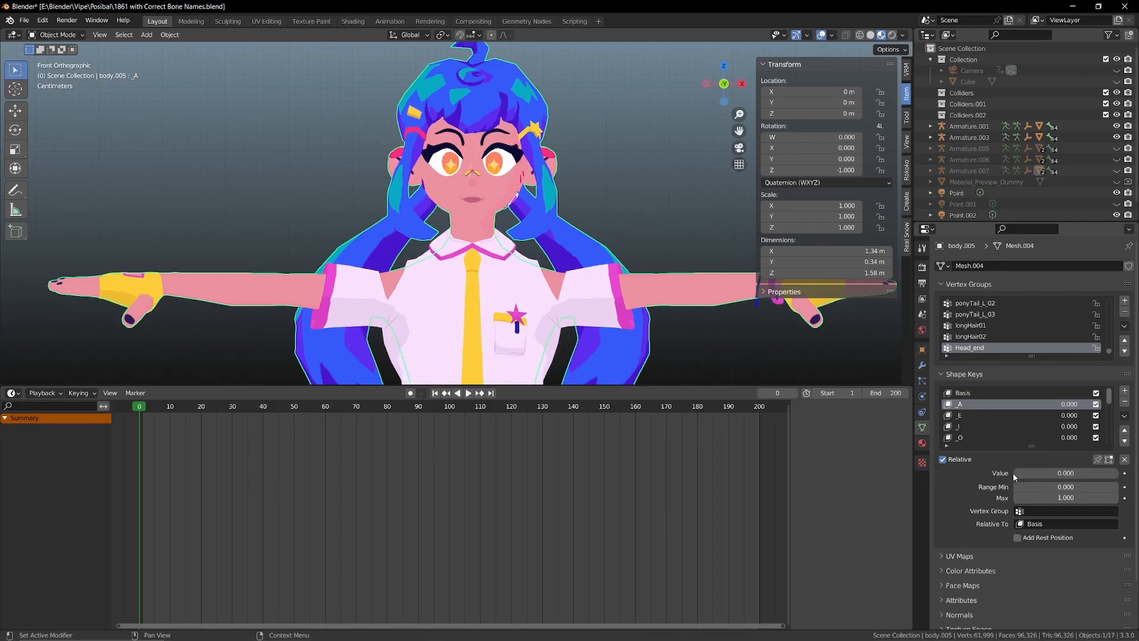
Step: Keyframe the _A shape key's value of 0.000 at frame 0
click(1124, 474)
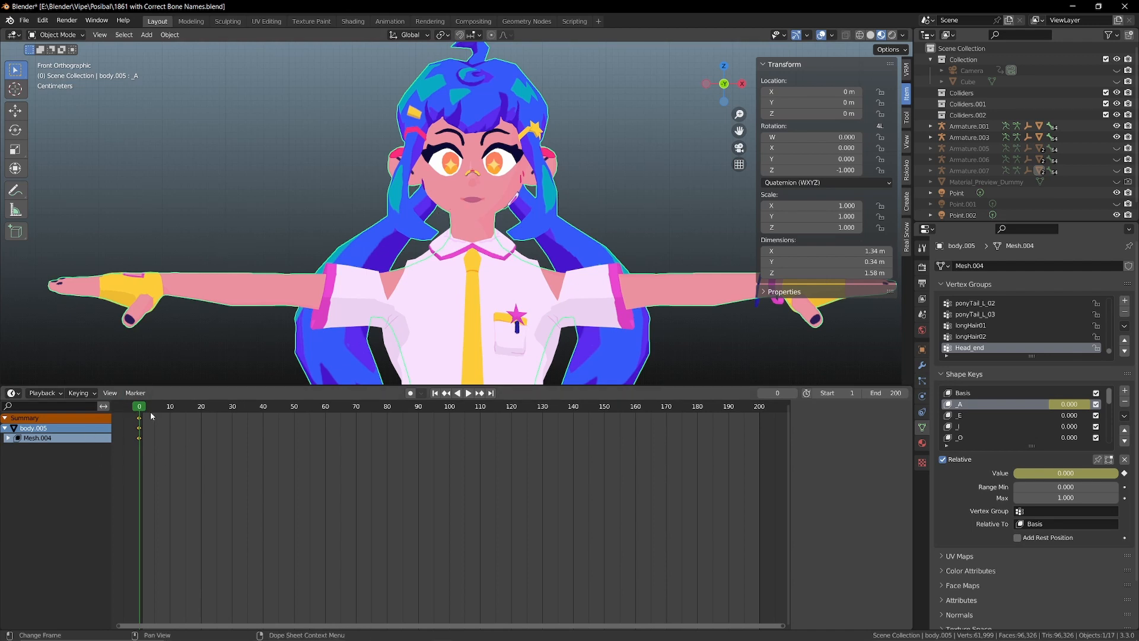
key(space)
drag(308, 415, 133, 451)
key(space)
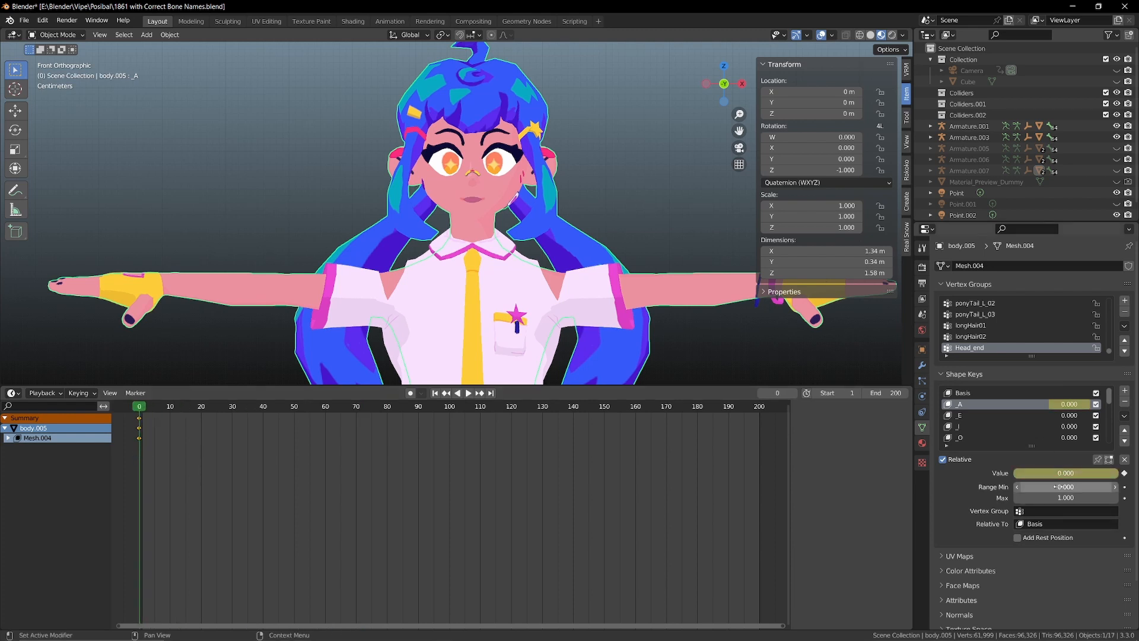
Step: Set the _A shape key's value to 1.000 at frame 2 and keyframe it
key(space)
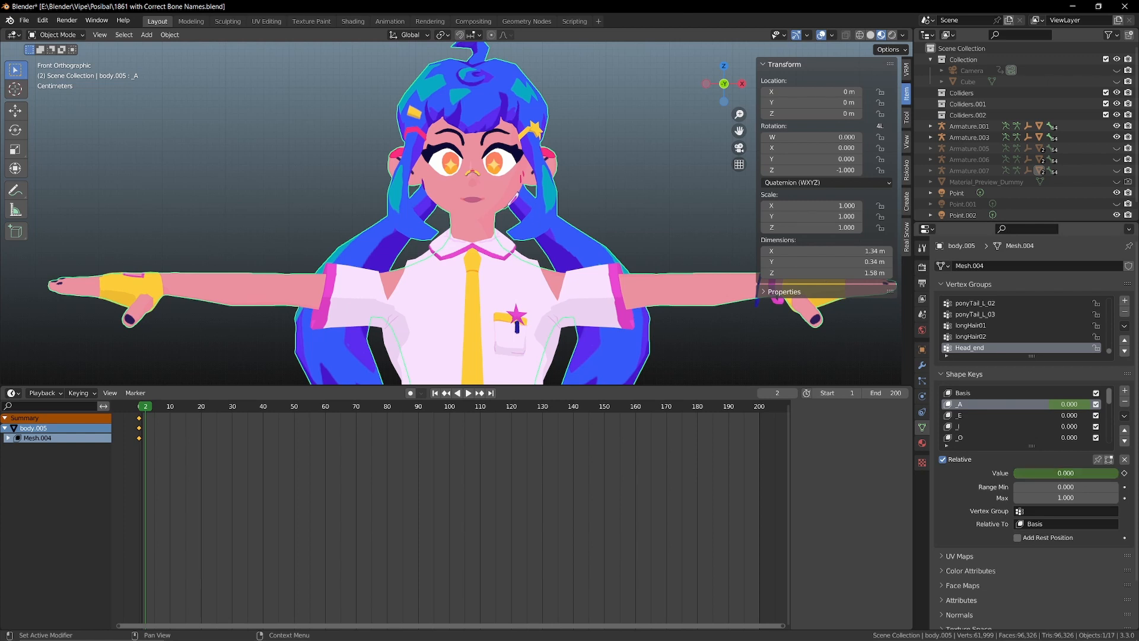
drag(1062, 473, 1119, 473)
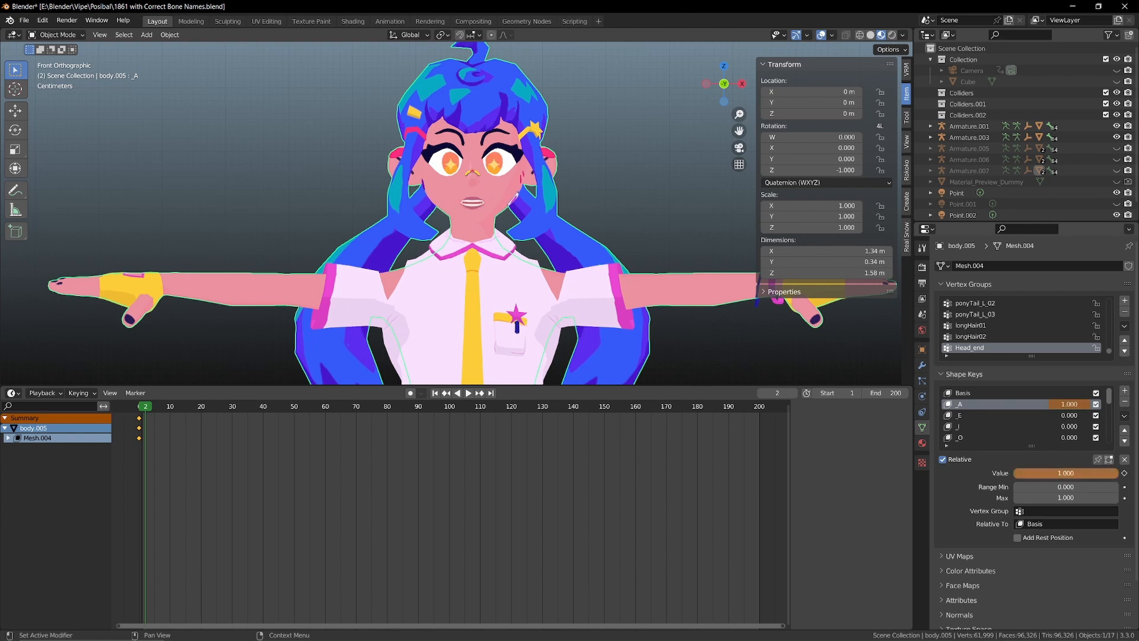
click(1124, 473)
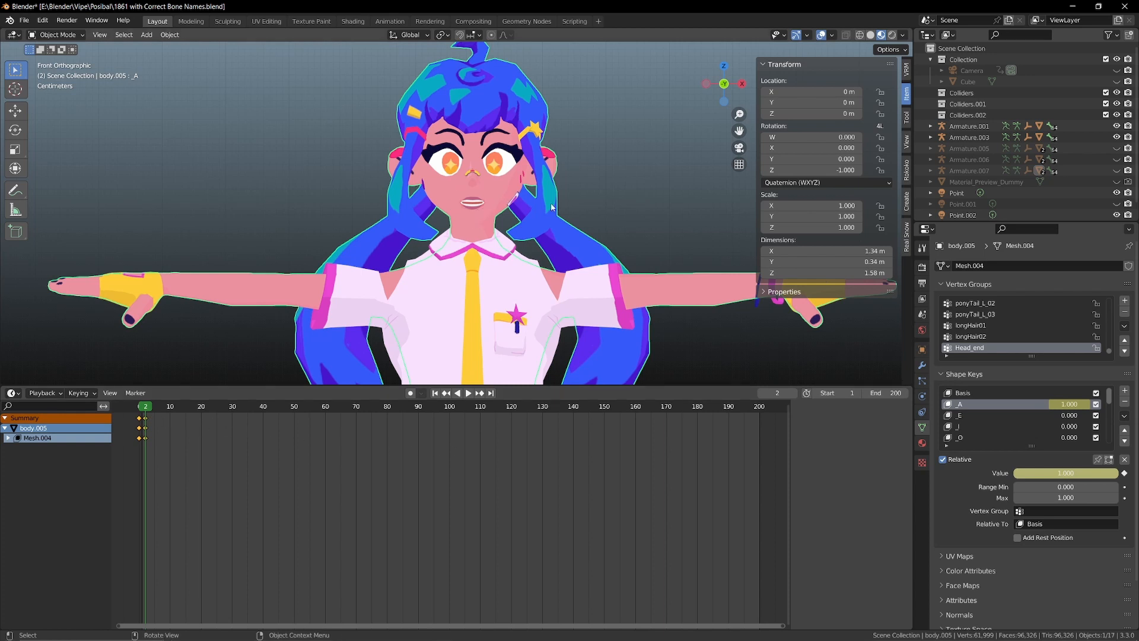
Step: Scrub and play the first frames to check the mouth opening between the two keyframes
drag(153, 409, 123, 422)
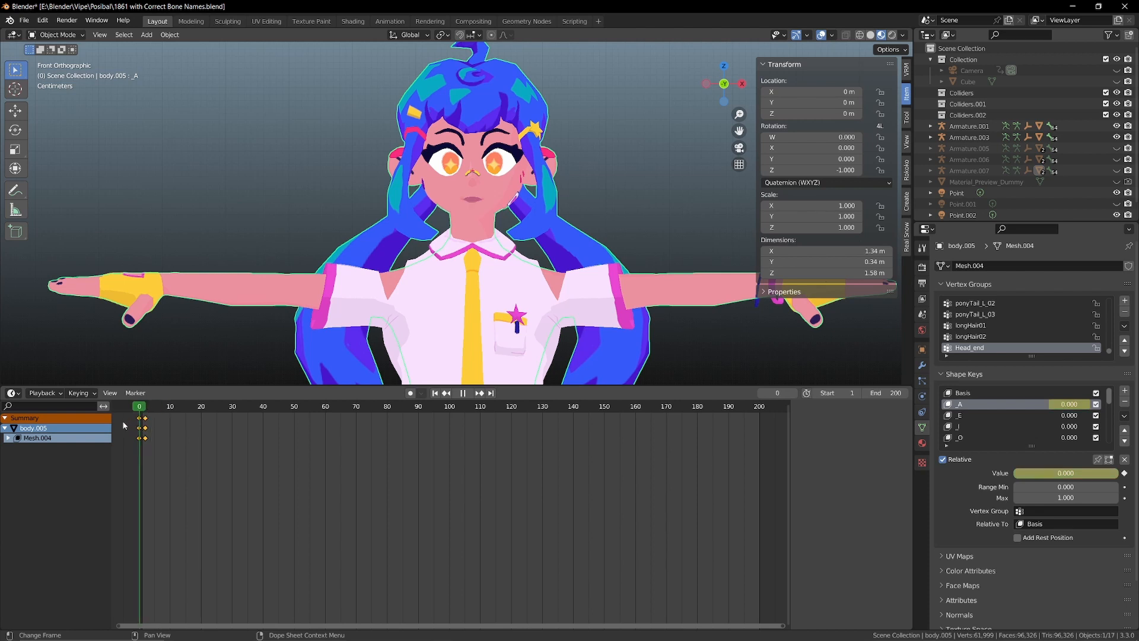
key(space)
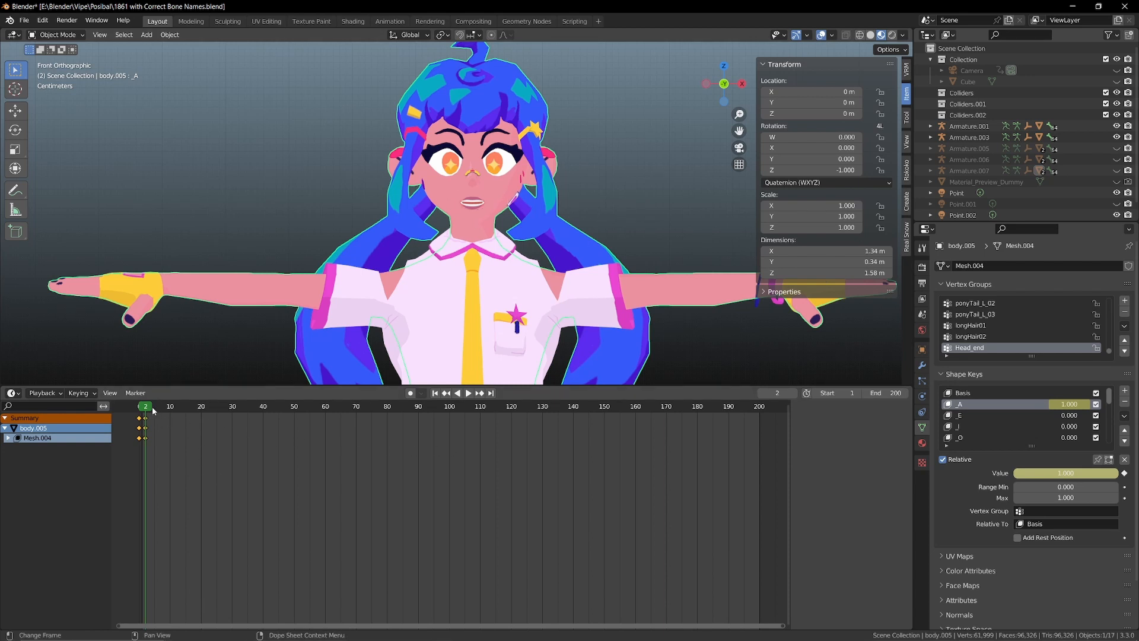
key(space)
drag(152, 407, 124, 422)
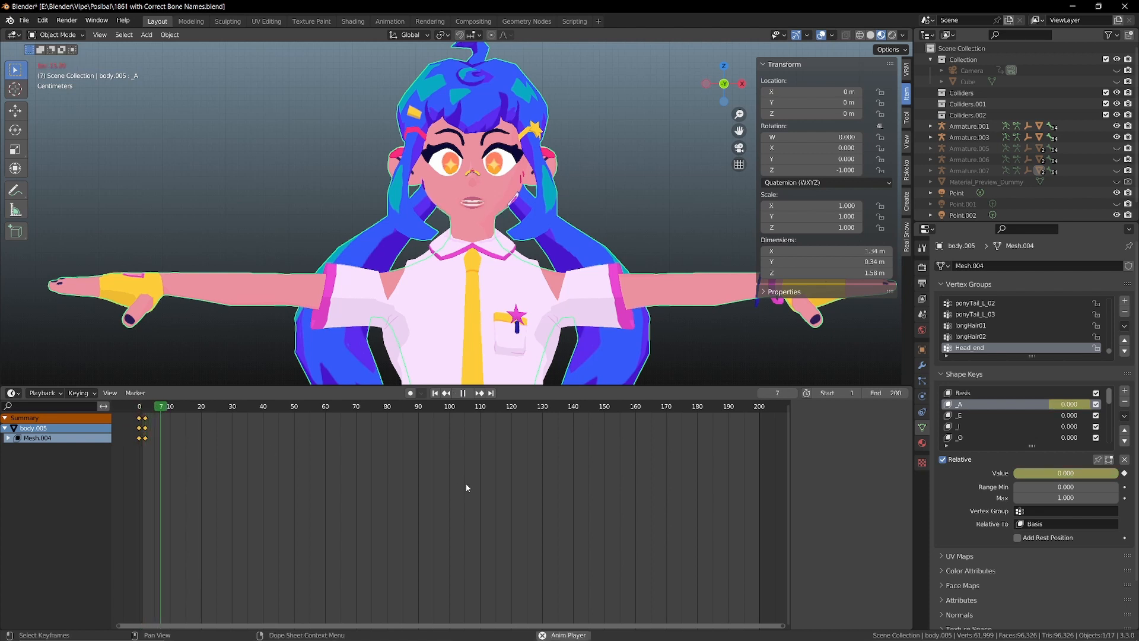
key(space)
drag(184, 408, 139, 420)
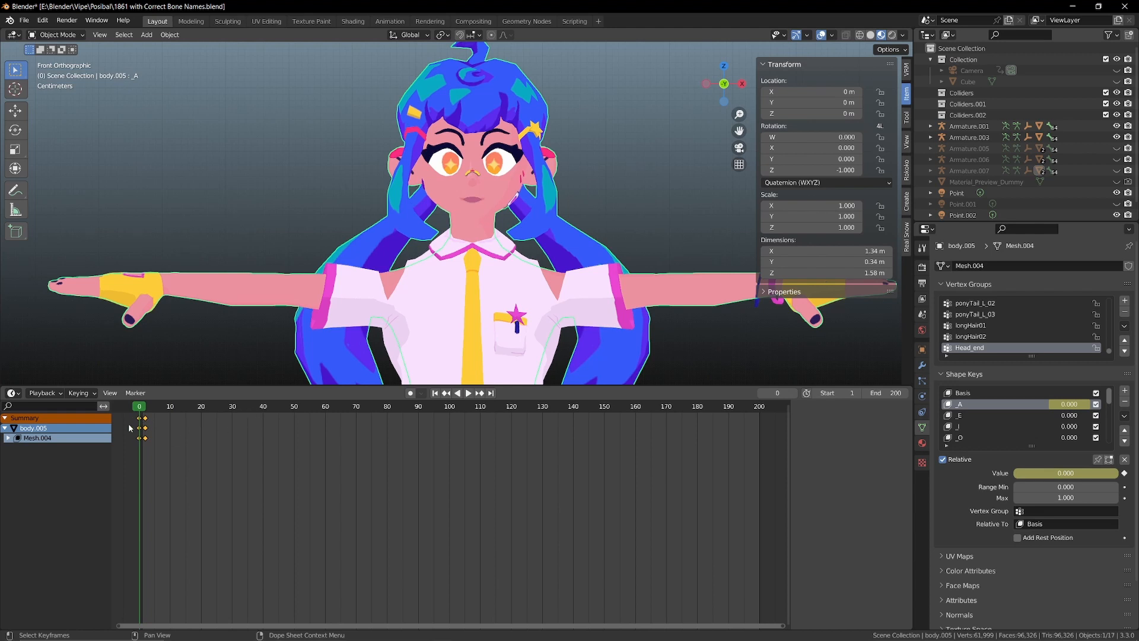
Step: Duplicate the closed-mouth keyframe from frame 0 to about frame 5
scroll(187, 462, up, 2)
middle_drag(186, 461, 405, 475)
scroll(374, 492, up, 3)
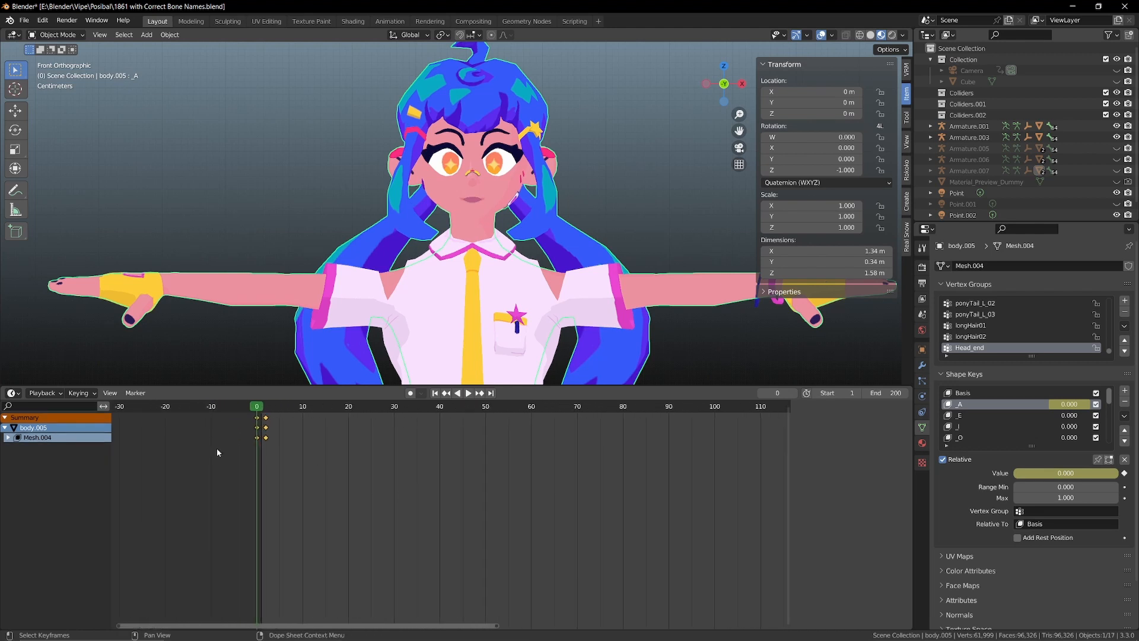
click(259, 417)
key(shift+d)
click(319, 453)
alt+scroll(598, 493, down, 7)
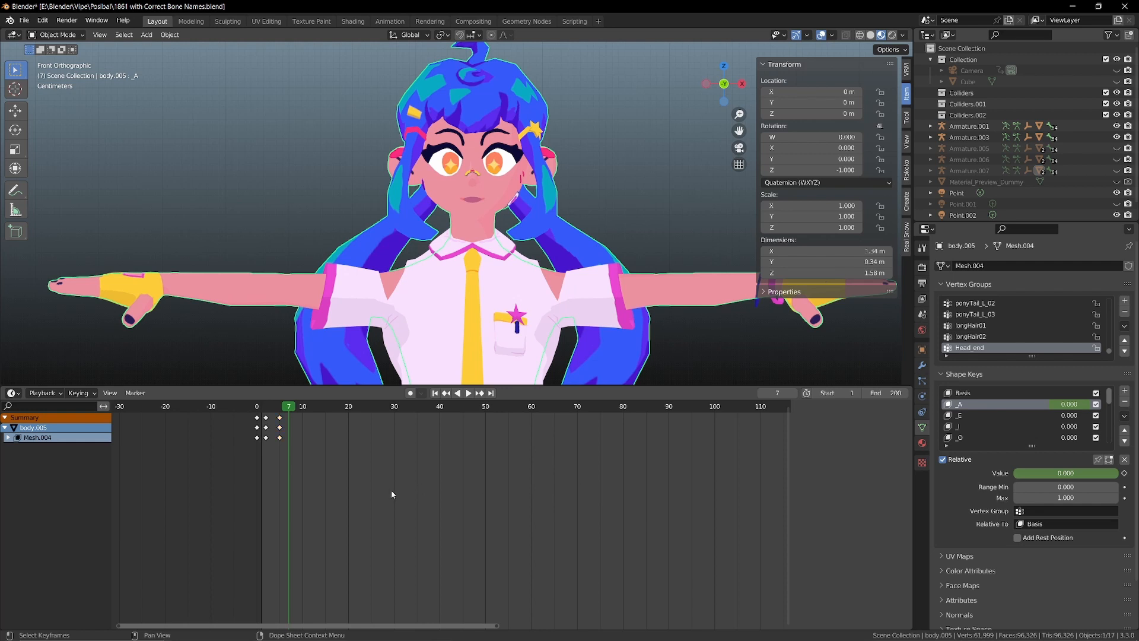
Step: Duplicate the mouth keyframes repeatedly along the timeline, extending the open-close cycle to about frame 66
key(shift+d)
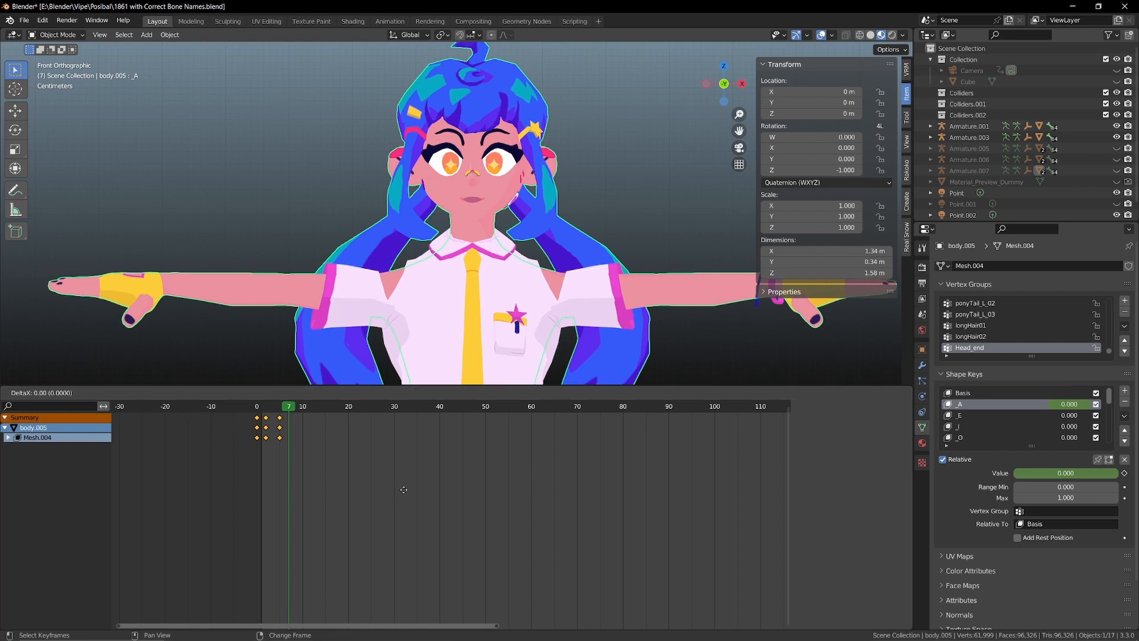
click(432, 489)
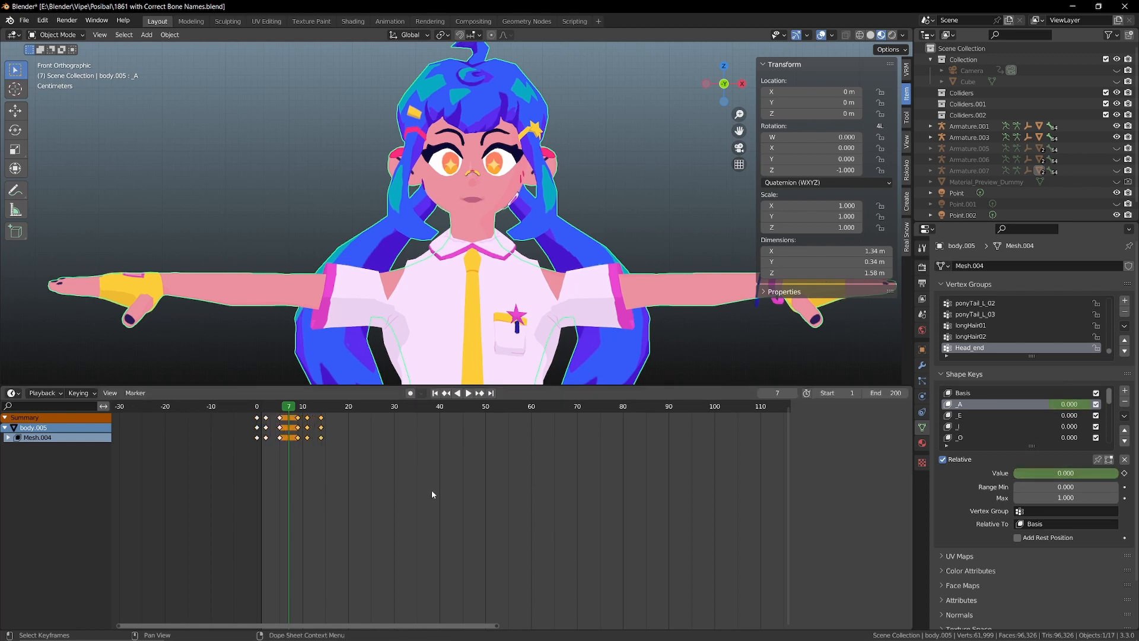
key(shift+d)
click(507, 506)
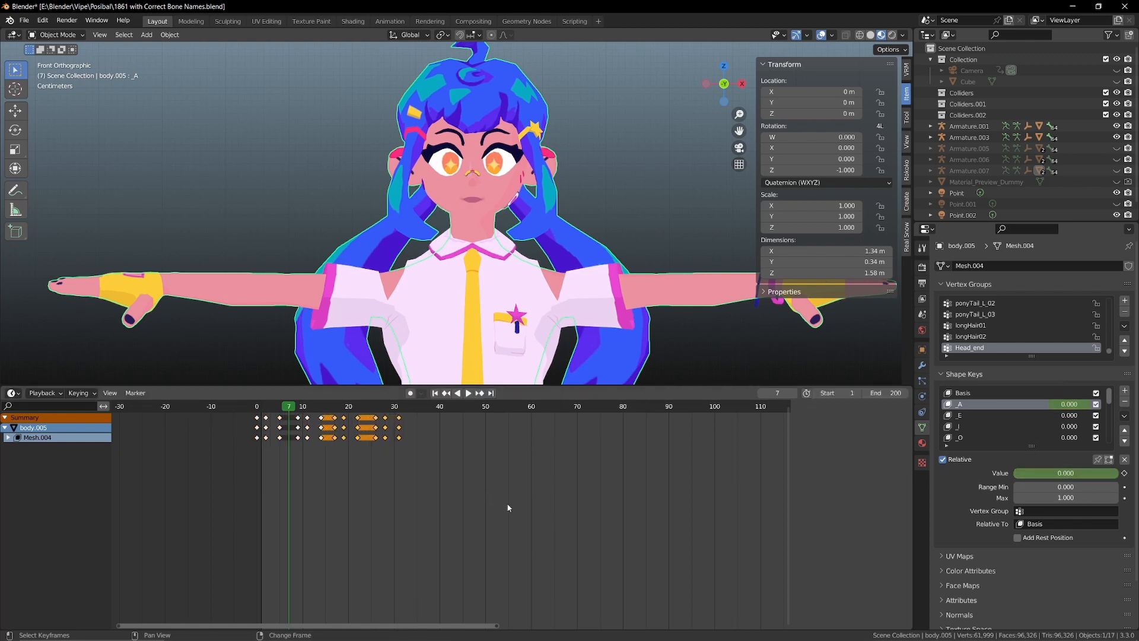
key(a)
key(shift+d)
click(667, 518)
Step: Deselect the keyframes and play back the repeated mouth animation with the character's whole upper body in view
key(space)
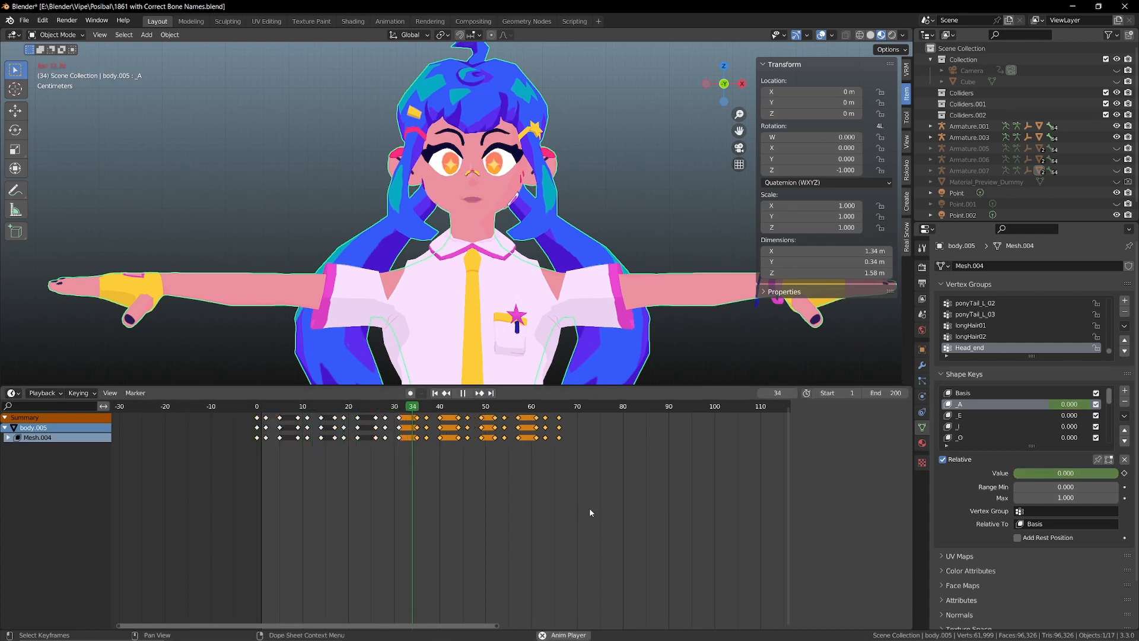
key(space)
scroll(642, 313, down, 4)
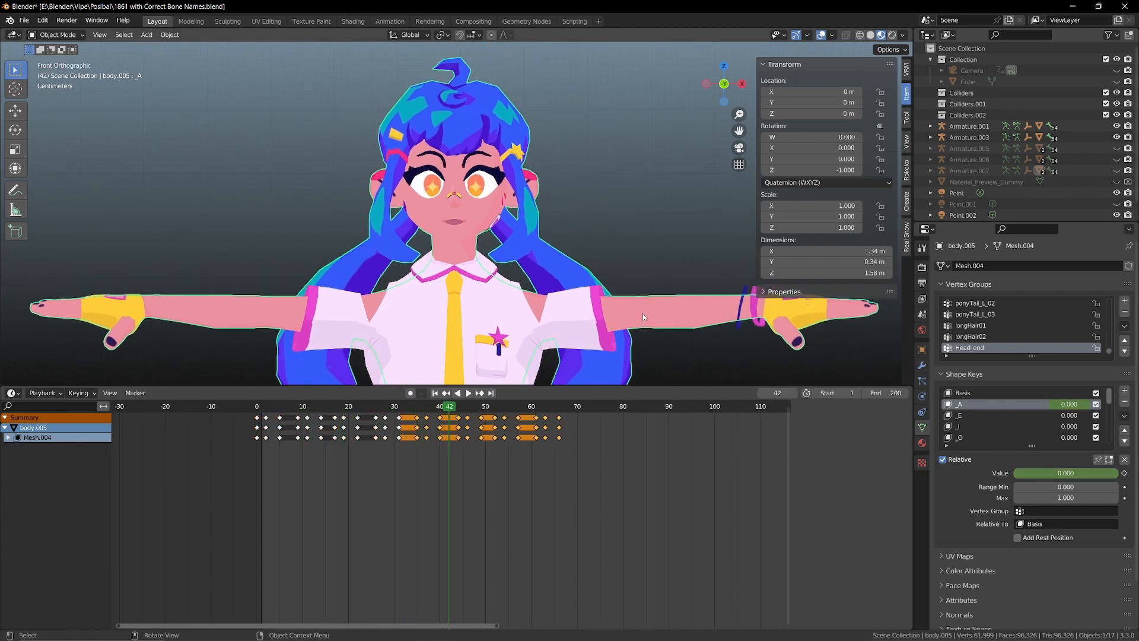
click(452, 490)
drag(334, 406, 308, 408)
key(space)
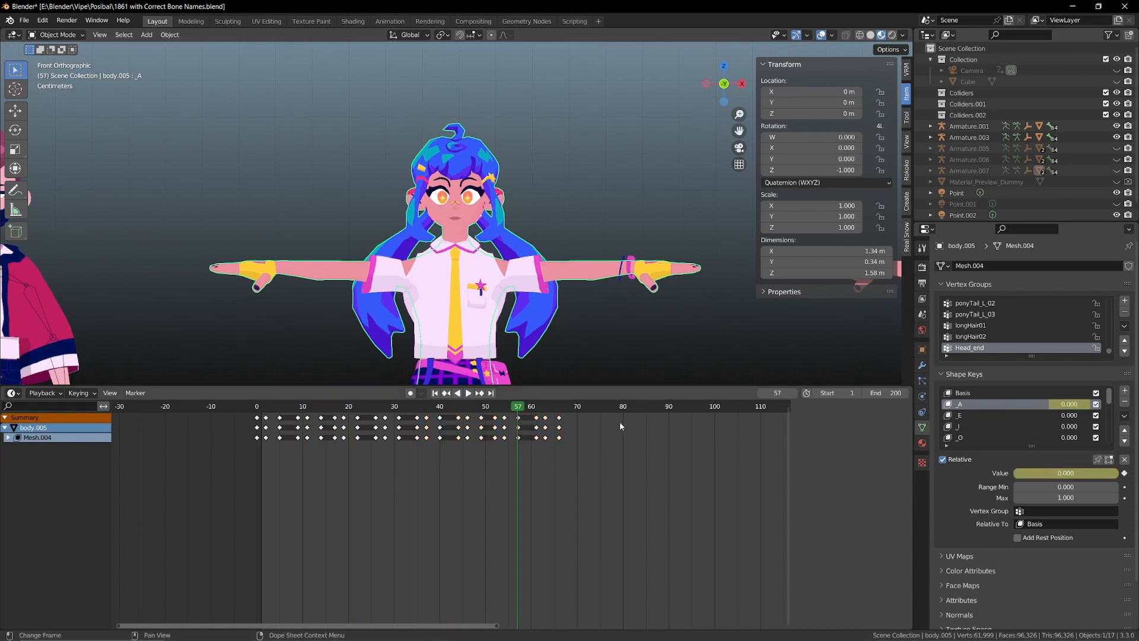
Step: Stop playback and keyframe the body mesh's _BlinkL shape key at 0.000 on frame 22
key(space)
scroll(985, 433, down, 4)
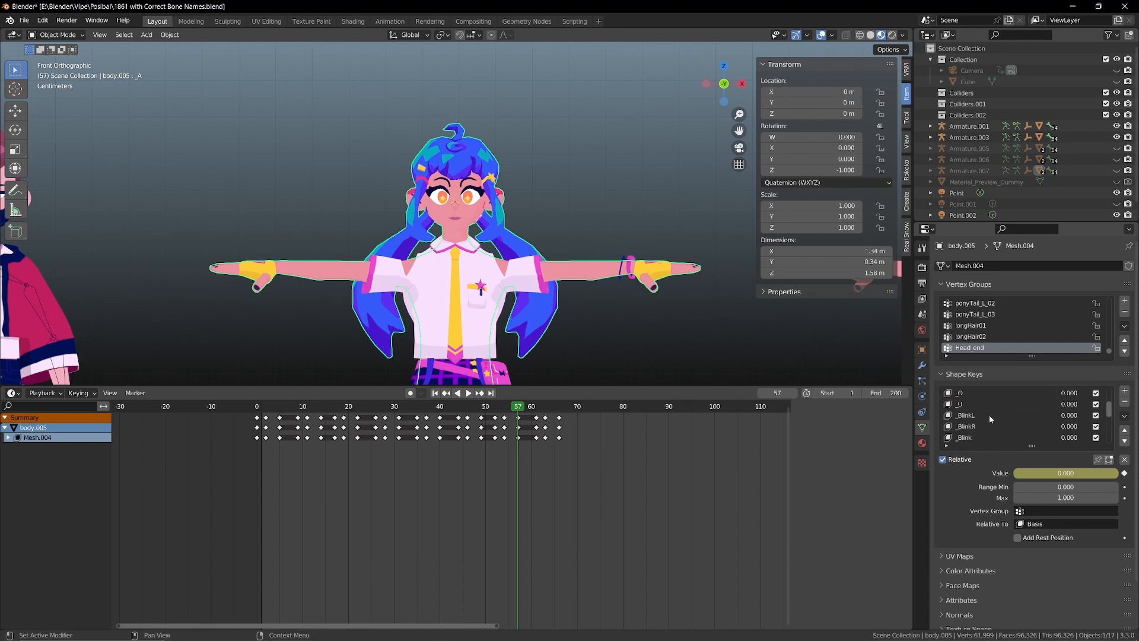
click(974, 419)
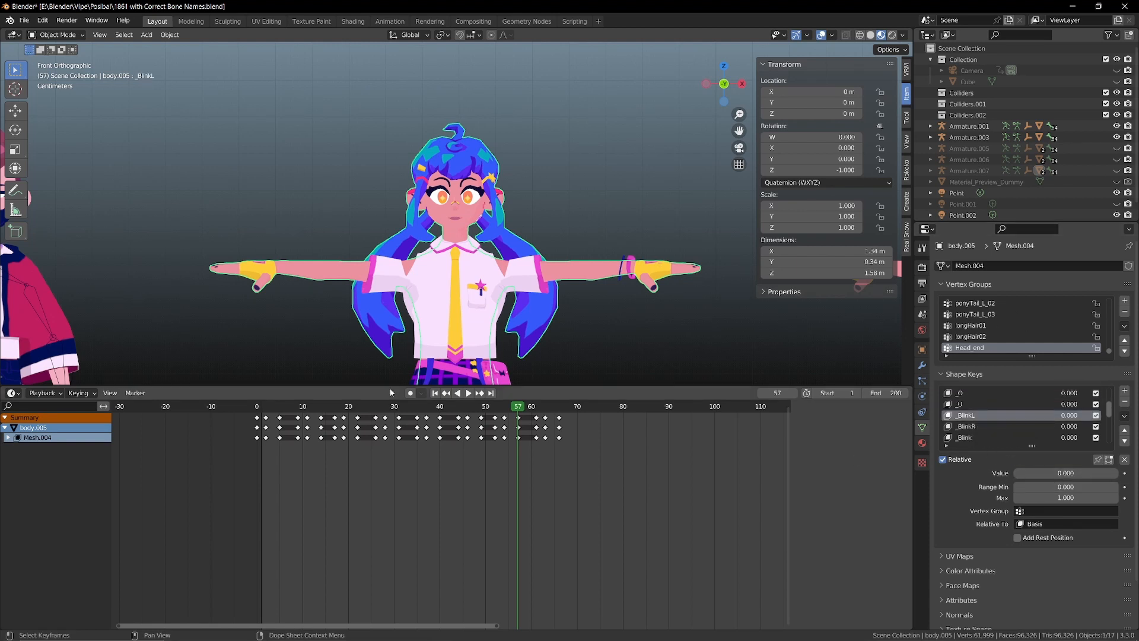
drag(388, 407, 358, 407)
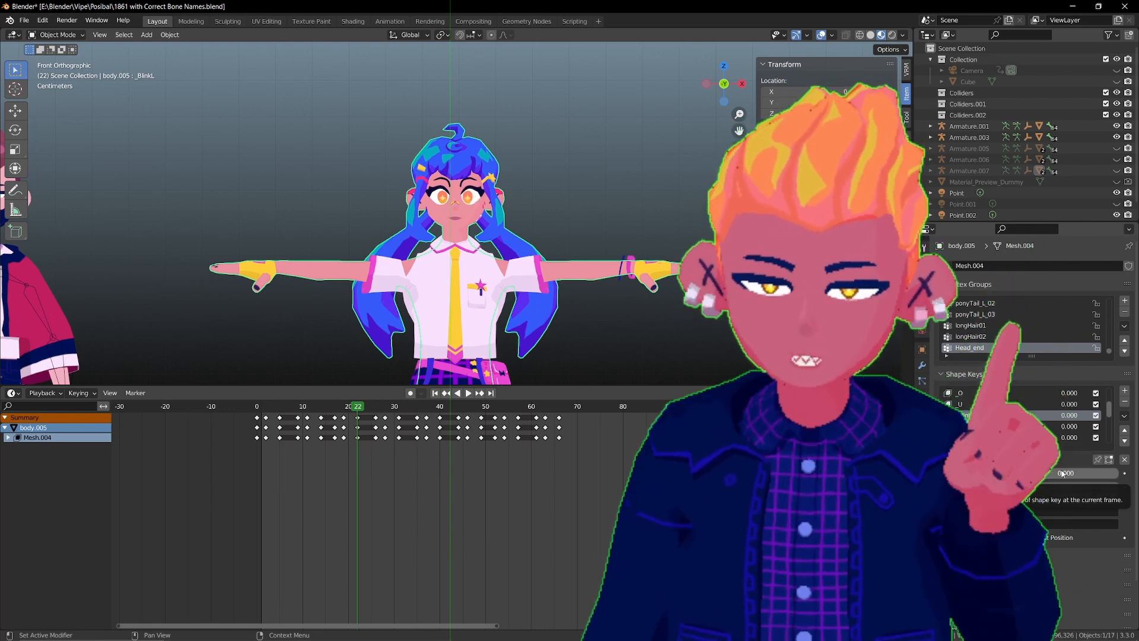
key(i)
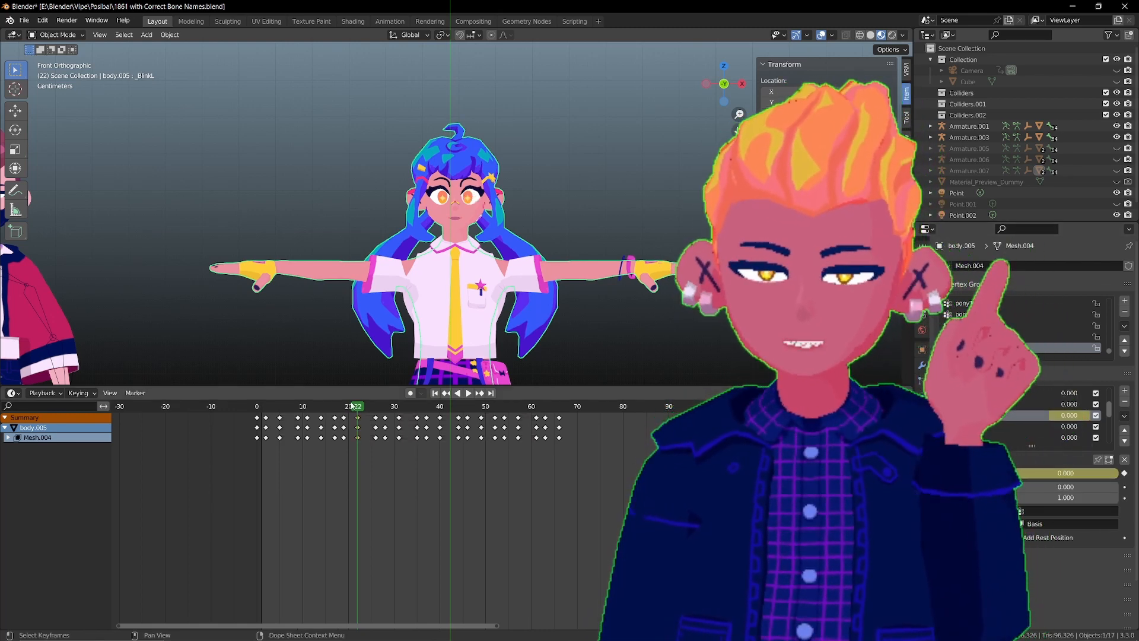
Step: Keyframe _BlinkL at 1.000 on frame 24 and at 0.000 on frame 27 to form a wink
key(Right)
key(Right)
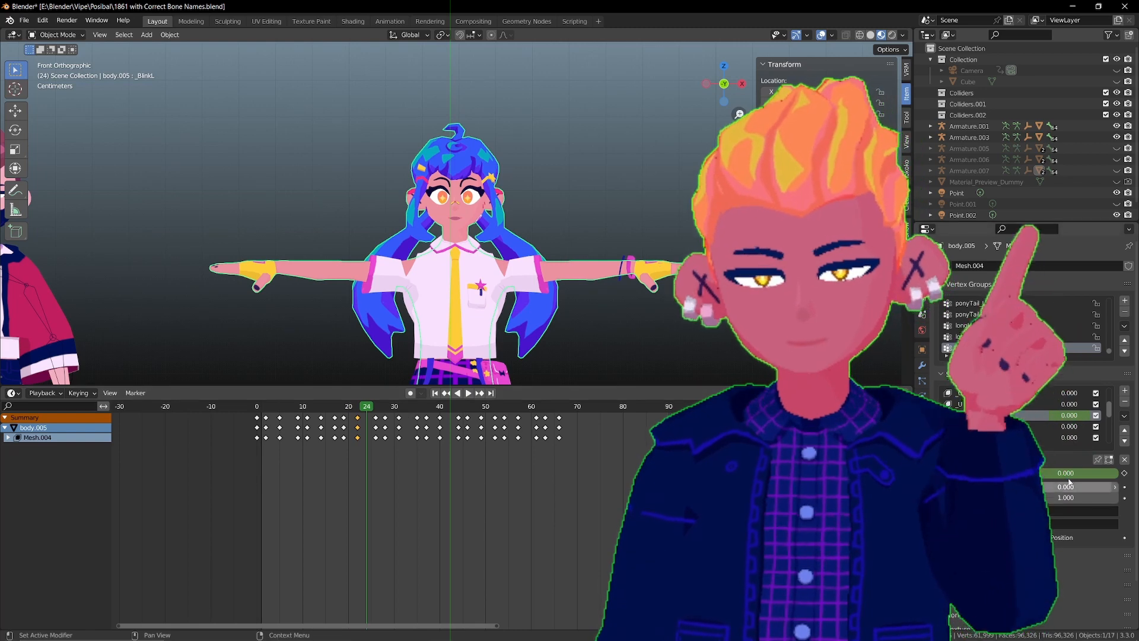
drag(1067, 473, 1118, 474)
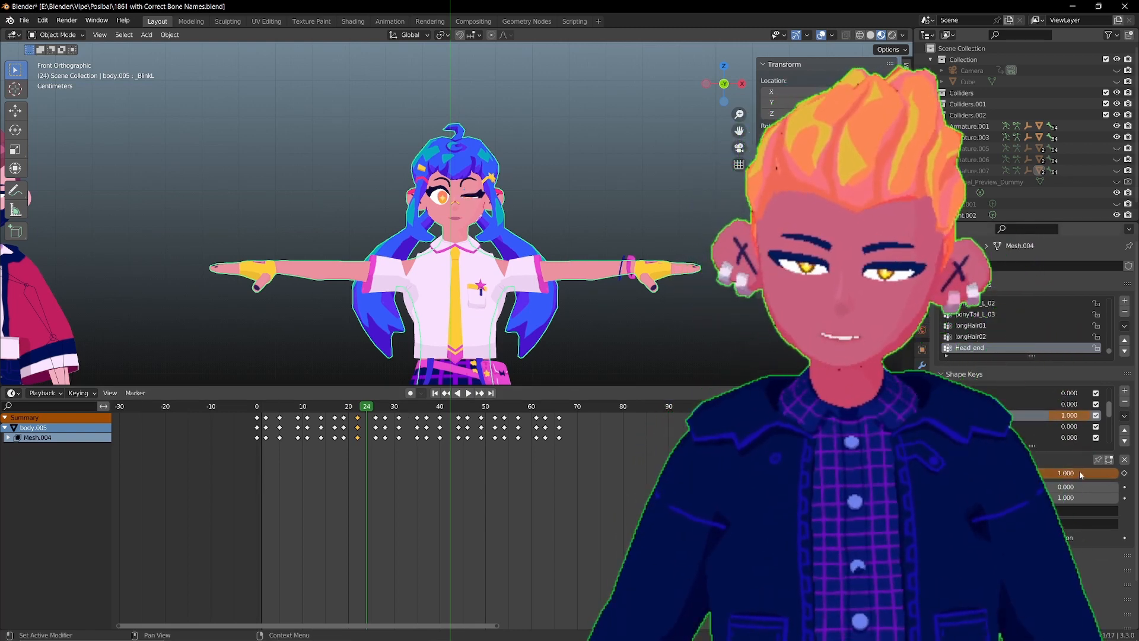
key(i)
key(Right)
key(Right)
key(Right)
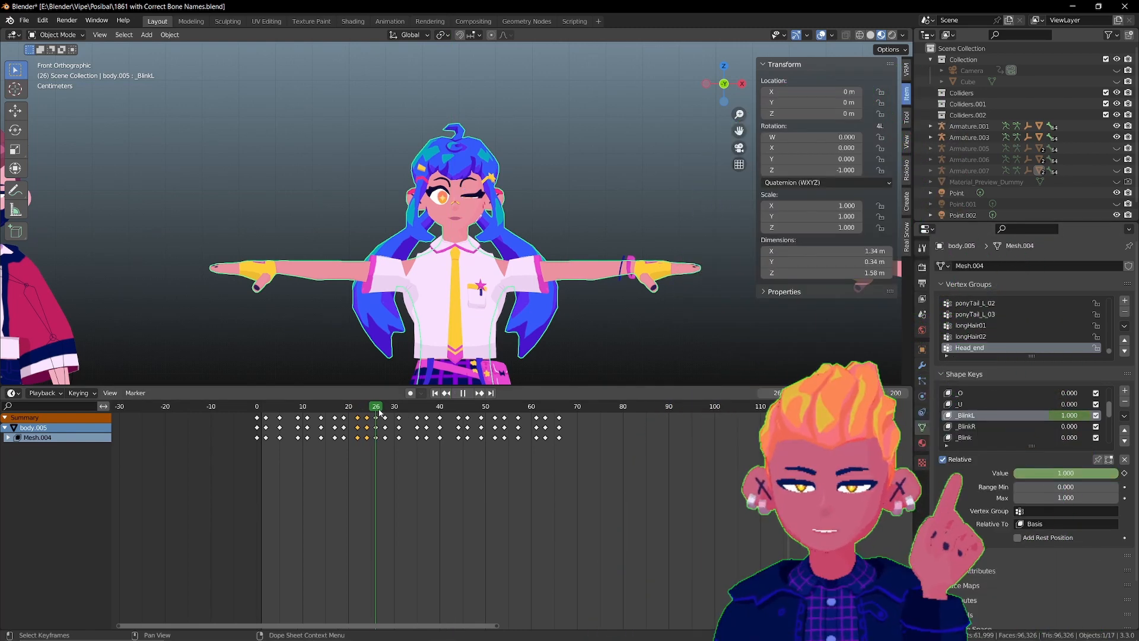
drag(1063, 474, 1012, 474)
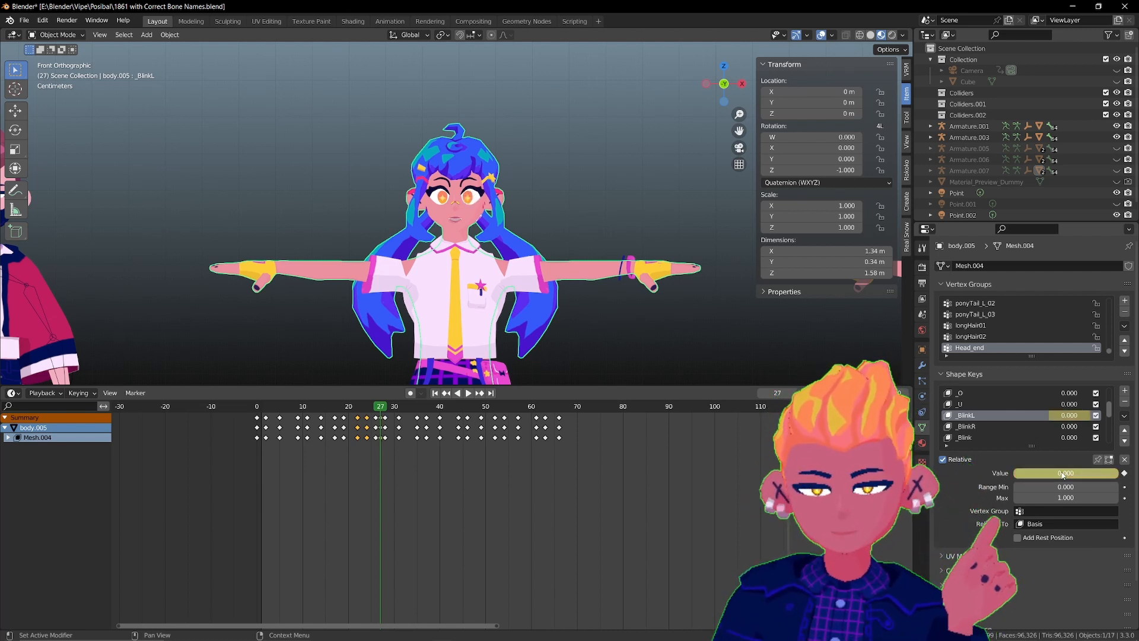
Step: Play back the frames around the new _BlinkL keyframes to check the wink
click(343, 406)
key(space)
key(space)
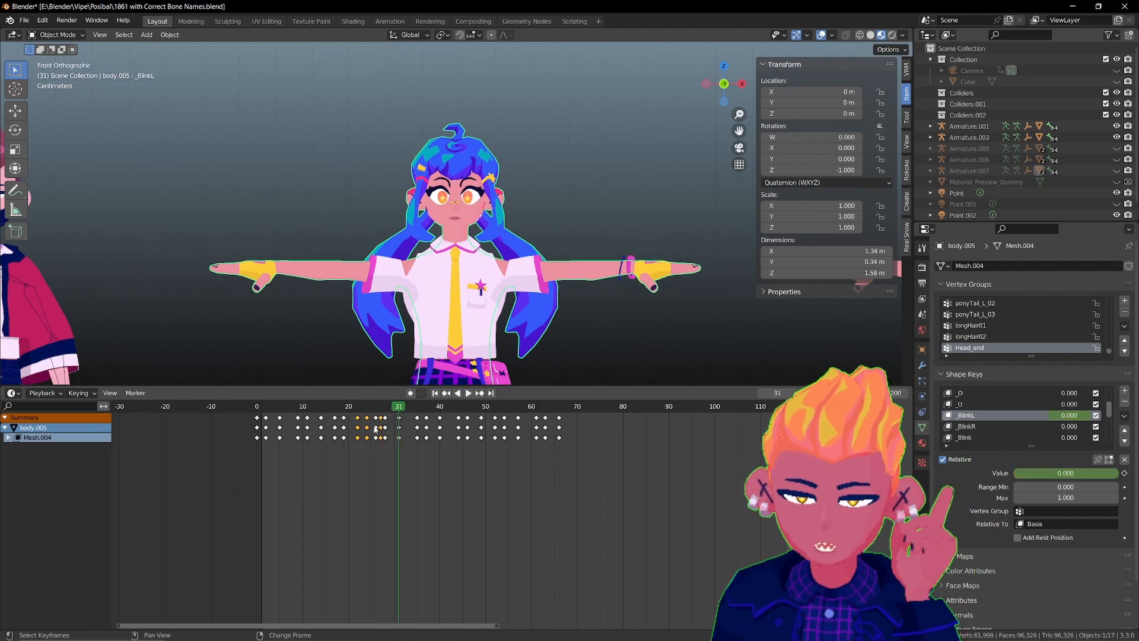
click(342, 451)
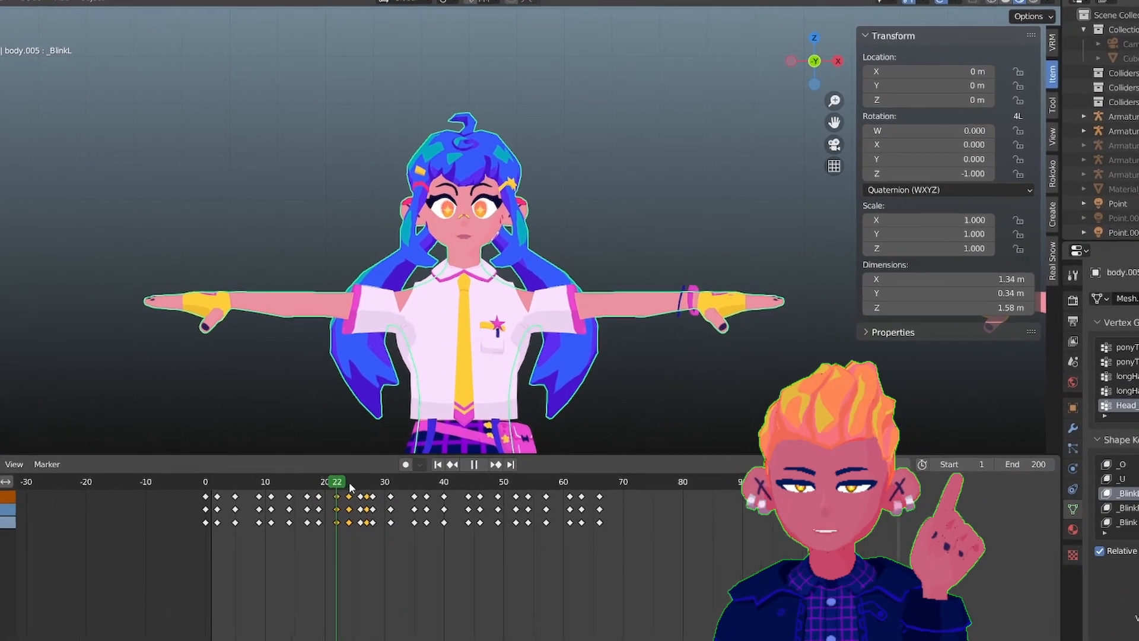
key(space)
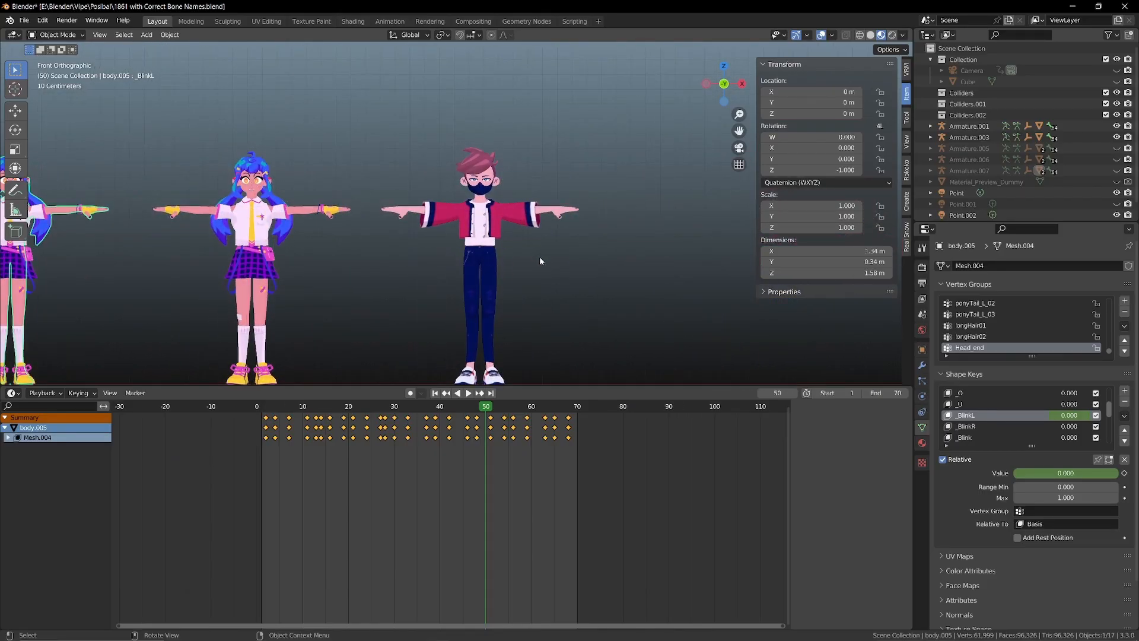
Step: Select the masked character's body mesh, enlarge the viewport around the face, and keyframe its _BlinkR shape key at 1.000 on frame 50
scroll(539, 258, up, 3)
click(501, 155)
scroll(574, 258, up, 3)
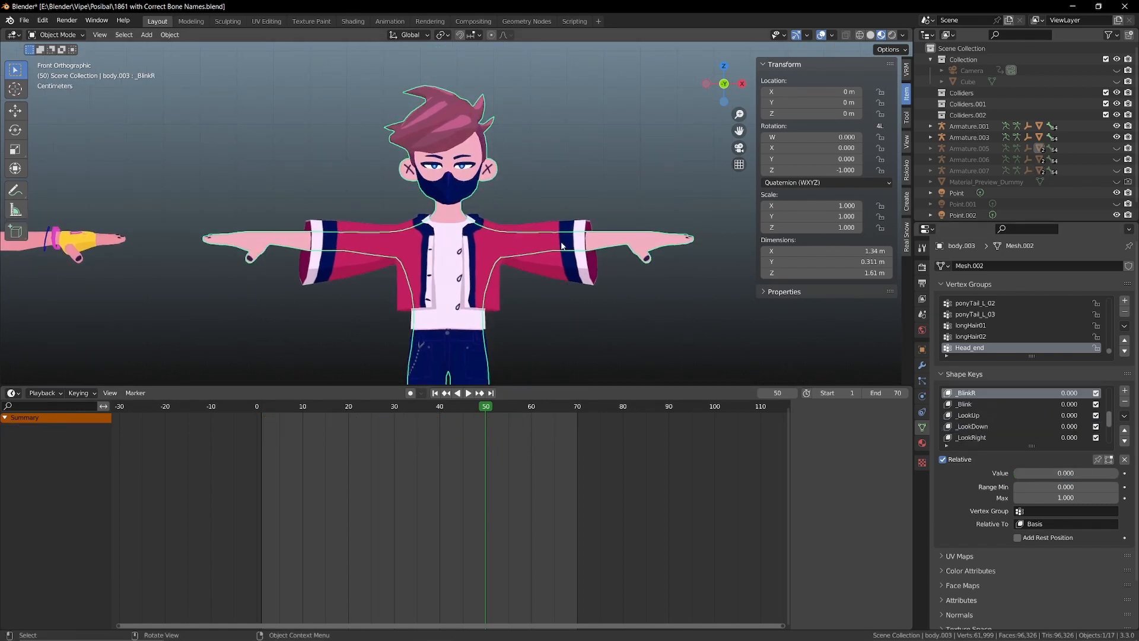
scroll(573, 266, up, 3)
shift+middle_drag(573, 271, 596, 309)
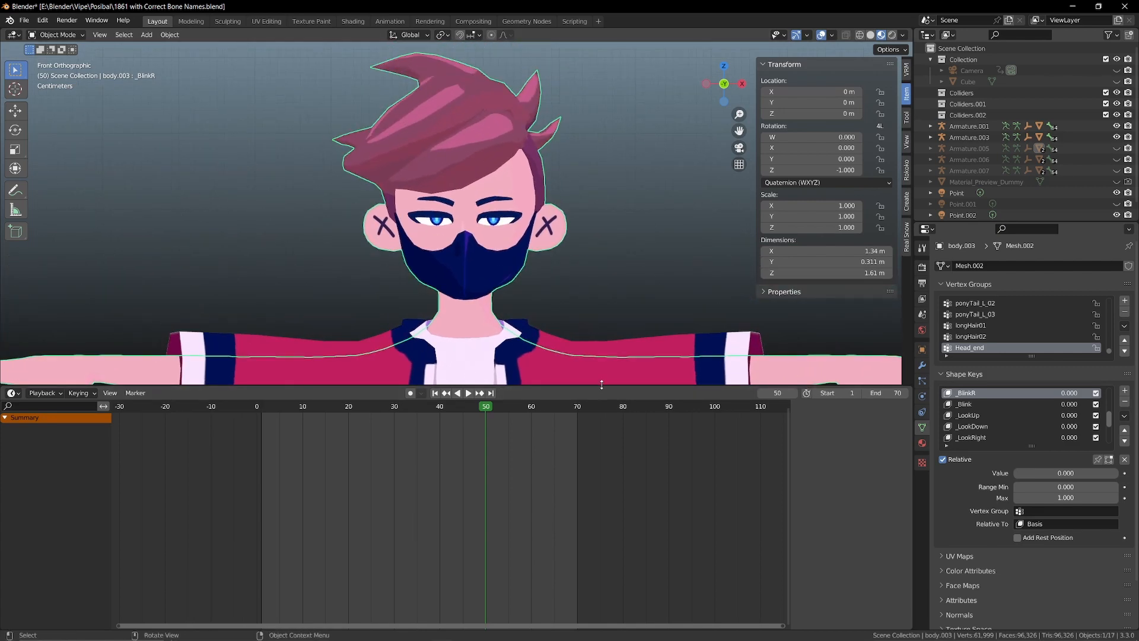
drag(601, 384, 605, 581)
scroll(620, 430, up, 4)
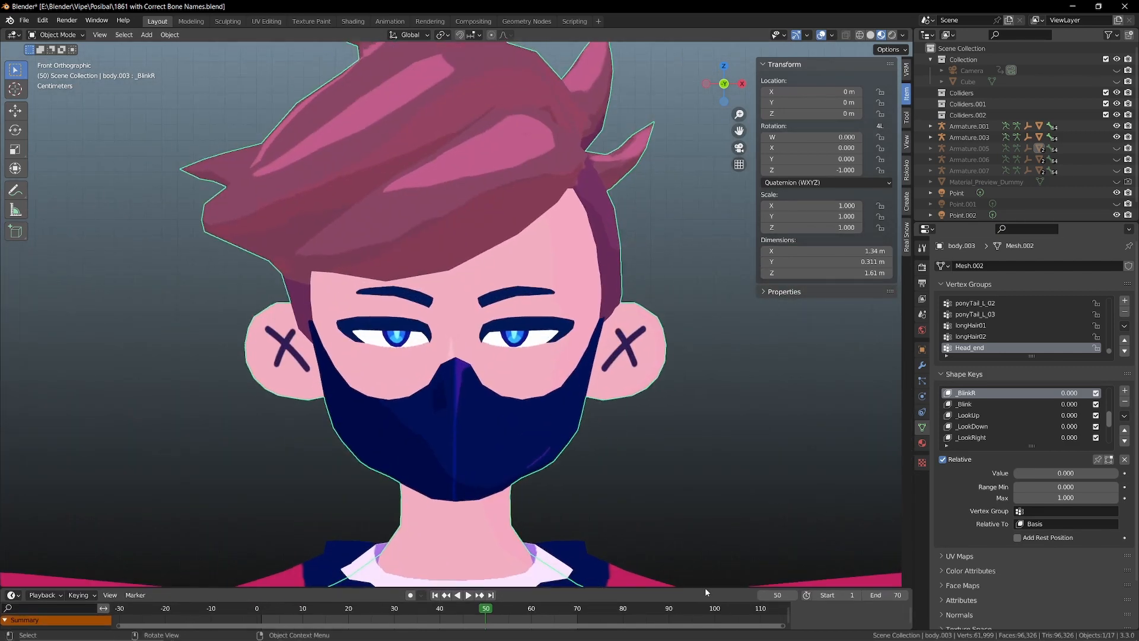
drag(705, 587, 709, 463)
drag(1033, 473, 1118, 472)
key(i)
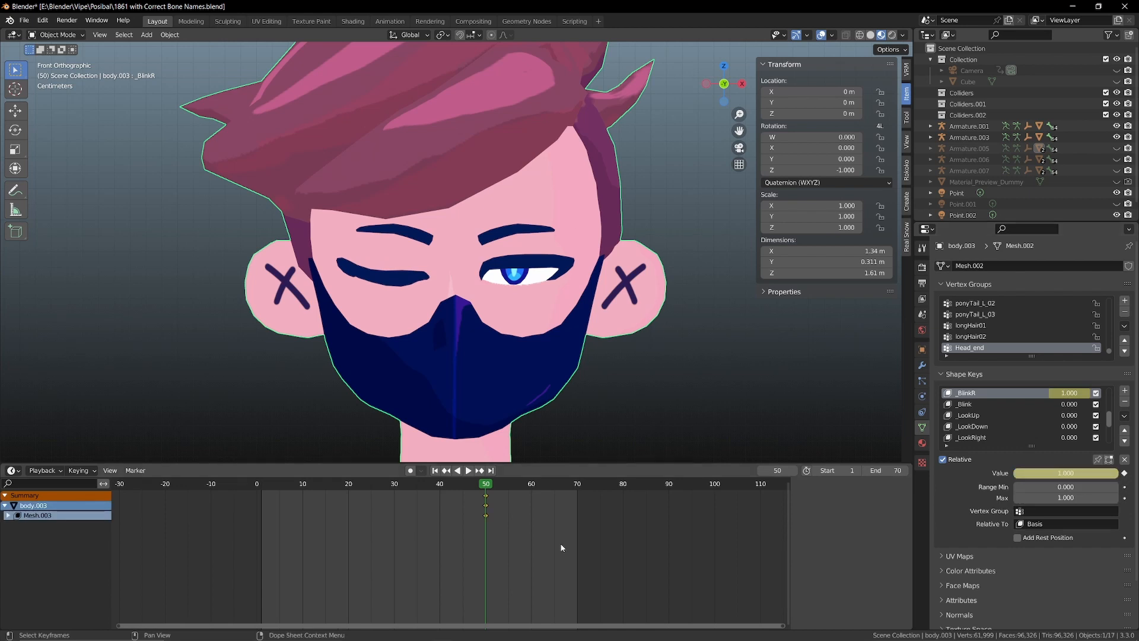
Step: Keyframe the masked character's _BlinkL shape key at 1.000 and move the blink keyframes to about frames 19 and 20
click(994, 403)
drag(1027, 472, 1093, 477)
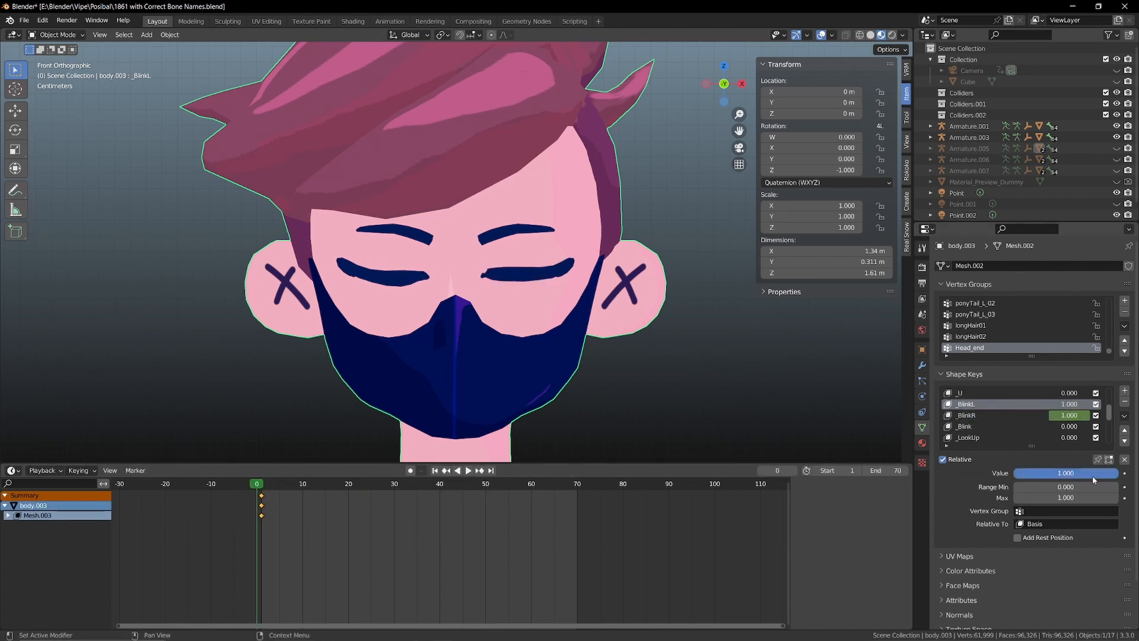
drag(306, 483, 275, 493)
drag(258, 495, 342, 489)
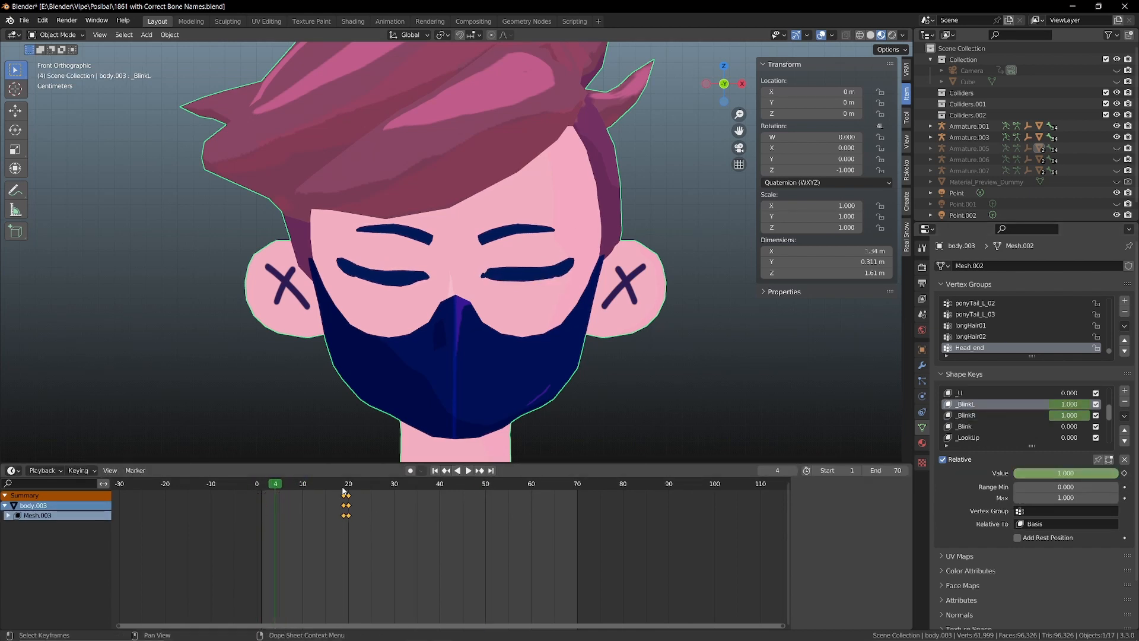
Step: Keyframe _BlinkL and _BlinkR at 0.000 by about frame 22 to reopen the eyes, and play back the blink
drag(1077, 474, 1009, 473)
key(i)
click(994, 414)
click(1123, 473)
click(323, 483)
key(space)
key(space)
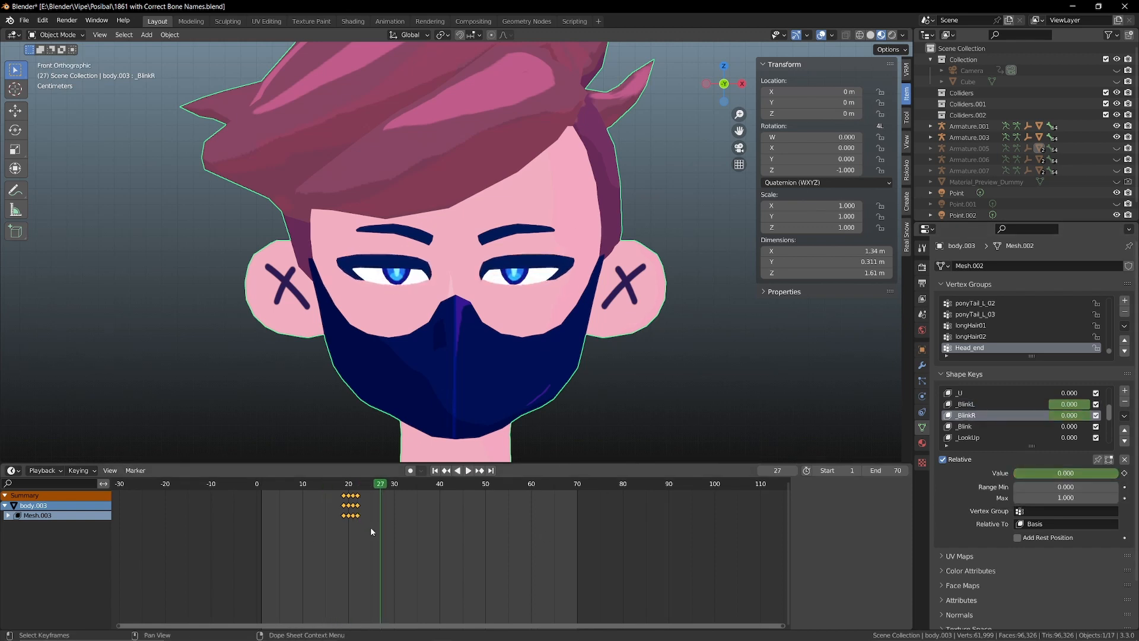
Step: Keyframe the _LookUp shape key at 0.000 on frame 27 and at 1.000 on frame 32, and play it back
click(407, 487)
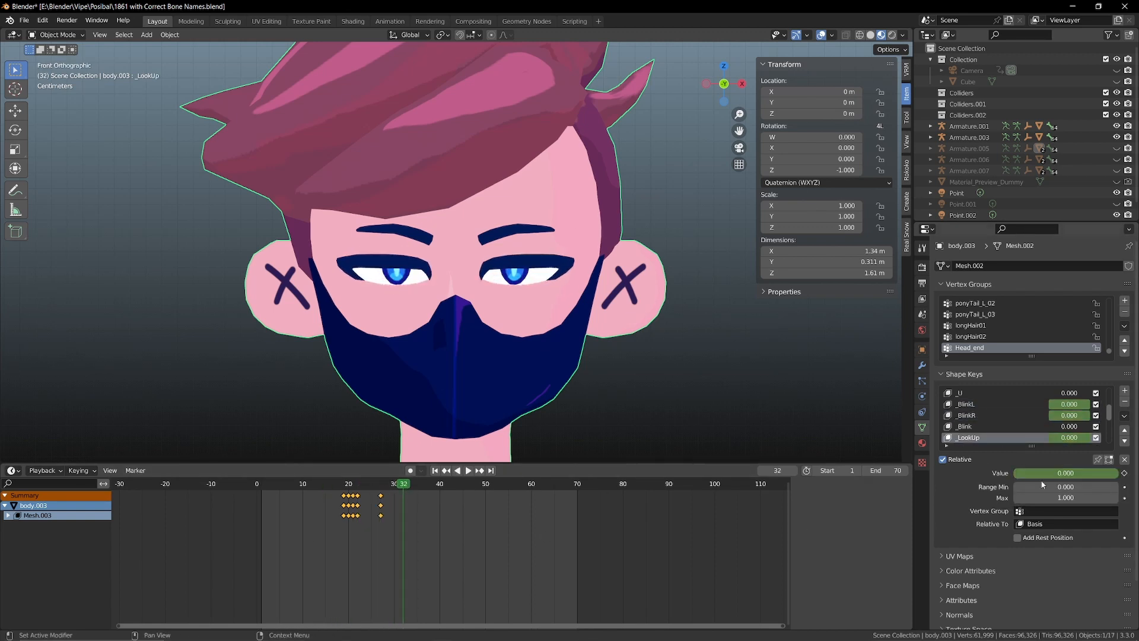
drag(1050, 473, 1079, 478)
key(i)
key(space)
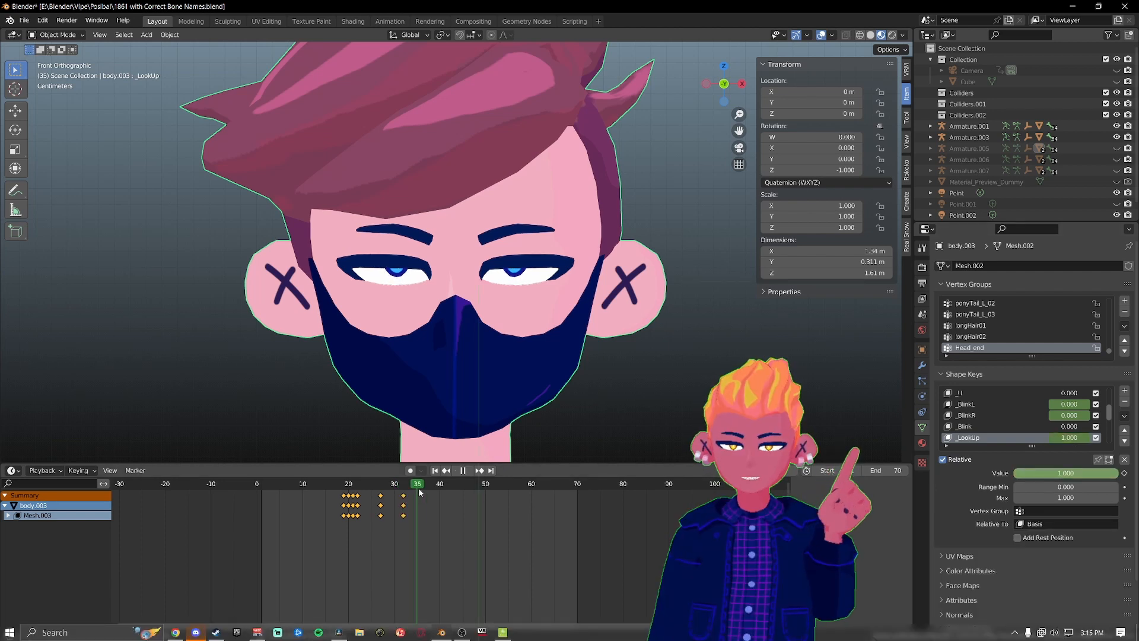
Step: Raise the _LookRight shape key's value, keyframe it at frame 35, and play back the eye movement
key(i)
scroll(1002, 416, down, 3)
mouse_move(1028, 473)
mouse_down()
mouse_move(1014, 473)
mouse_move(1085, 475)
mouse_up()
click(1001, 426)
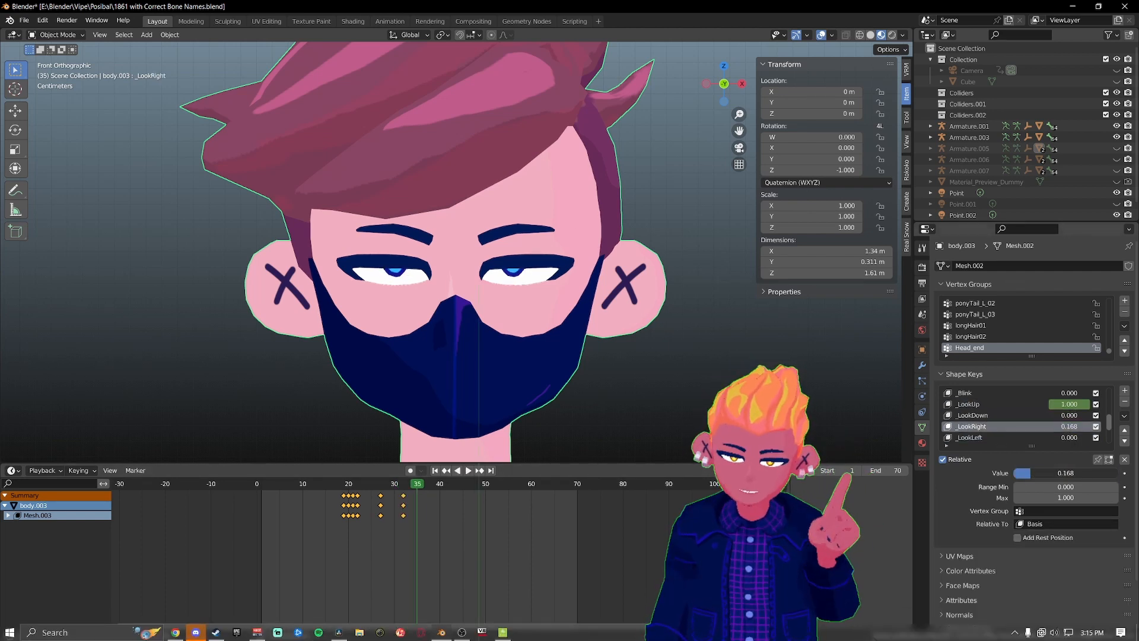
key(i)
click(388, 485)
key(space)
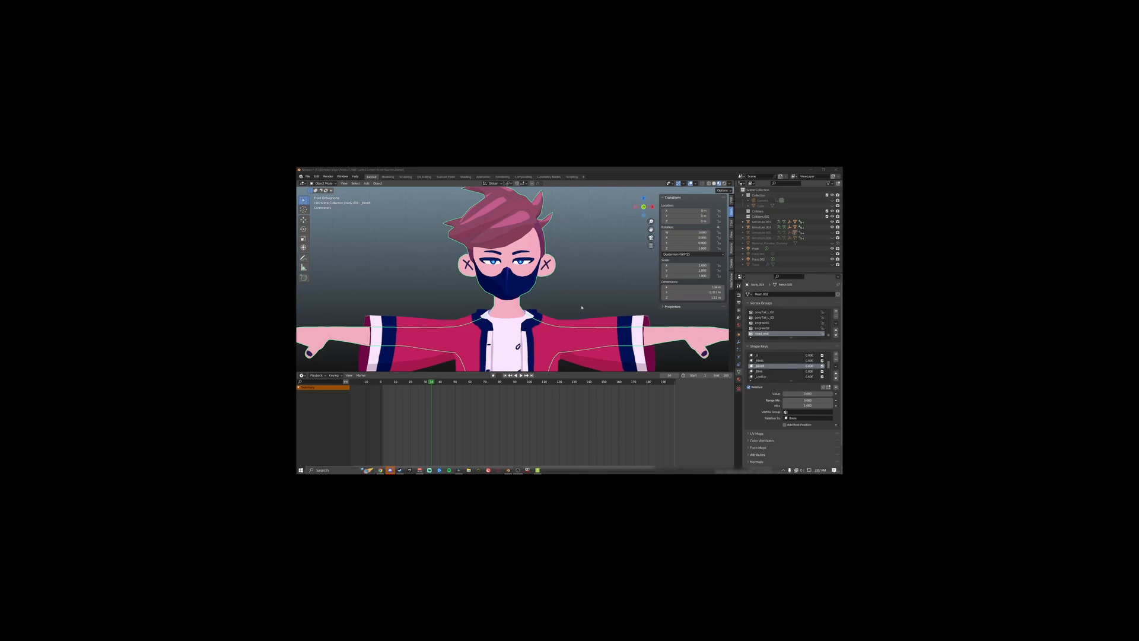
scroll(593, 295, down, 4)
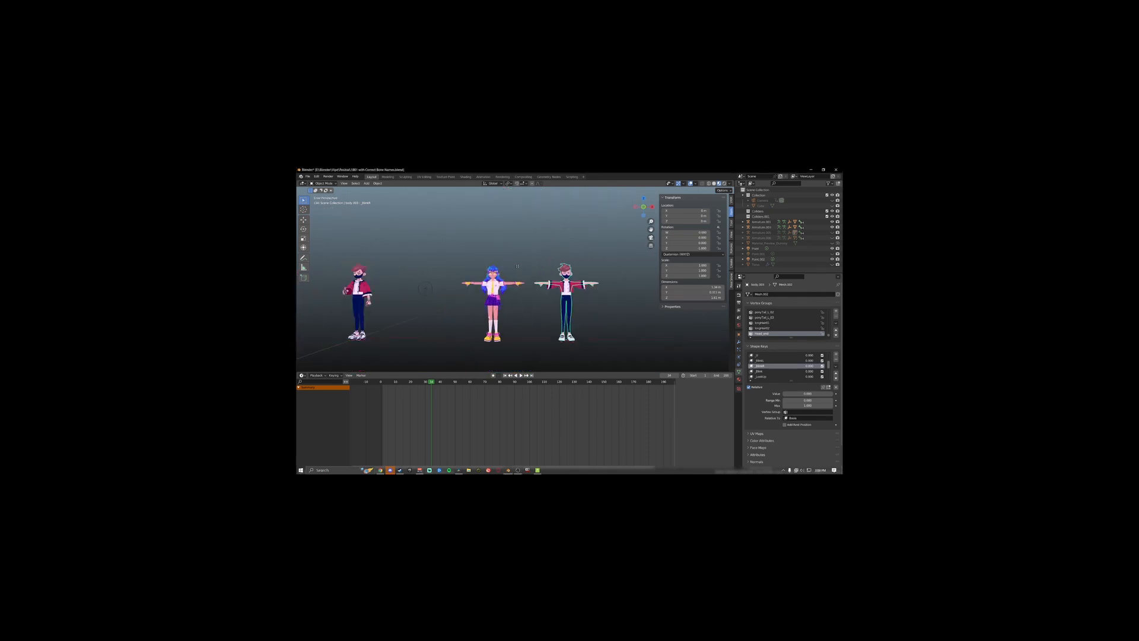